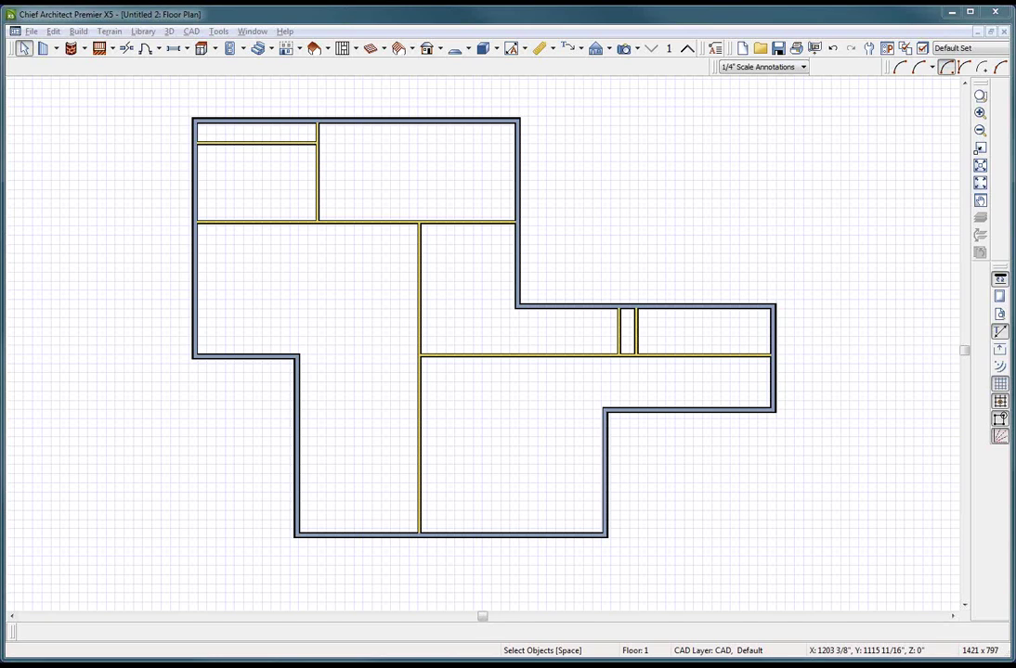
# - Zoom in on the automatic exterior dimension strings around the floor plan
pyautogui.scroll(-1, 692, 236)
pyautogui.scroll(2, 804, 126)
pyautogui.scroll(-2, 715, 170)
pyautogui.scroll(1, 730, 154)
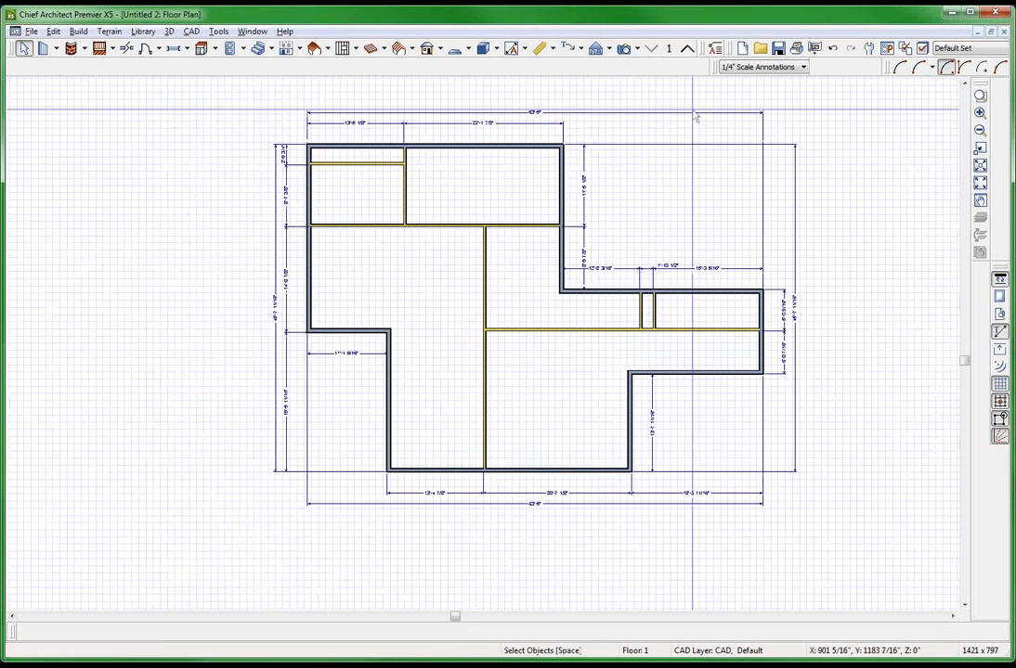
pyautogui.scroll(2, 653, 255)
pyautogui.scroll(1, 653, 255)
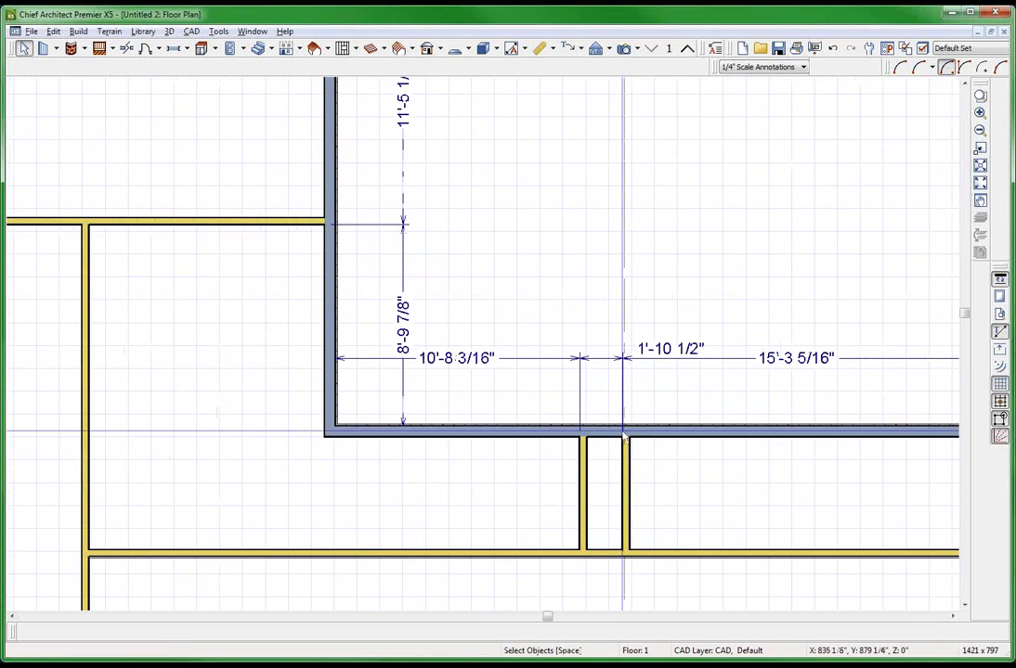
pyautogui.scroll(2, 644, 493)
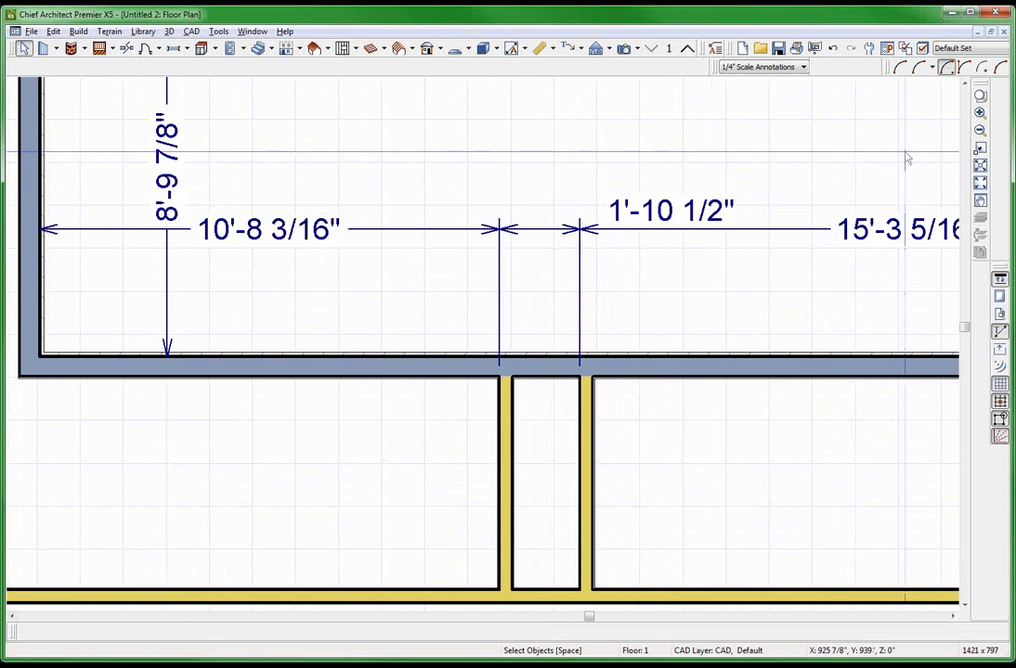
# - Turn on Line Weights and zoom around to view the walls at true weight
pyautogui.click(1001, 283)
pyautogui.scroll(2, 540, 419)
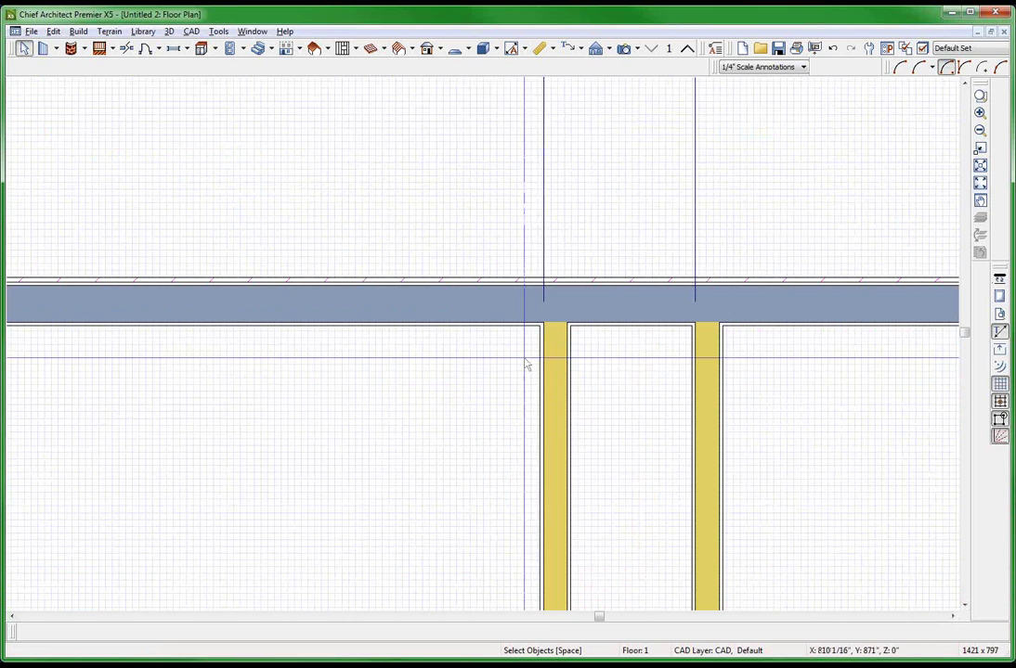
pyautogui.scroll(-2, 408, 355)
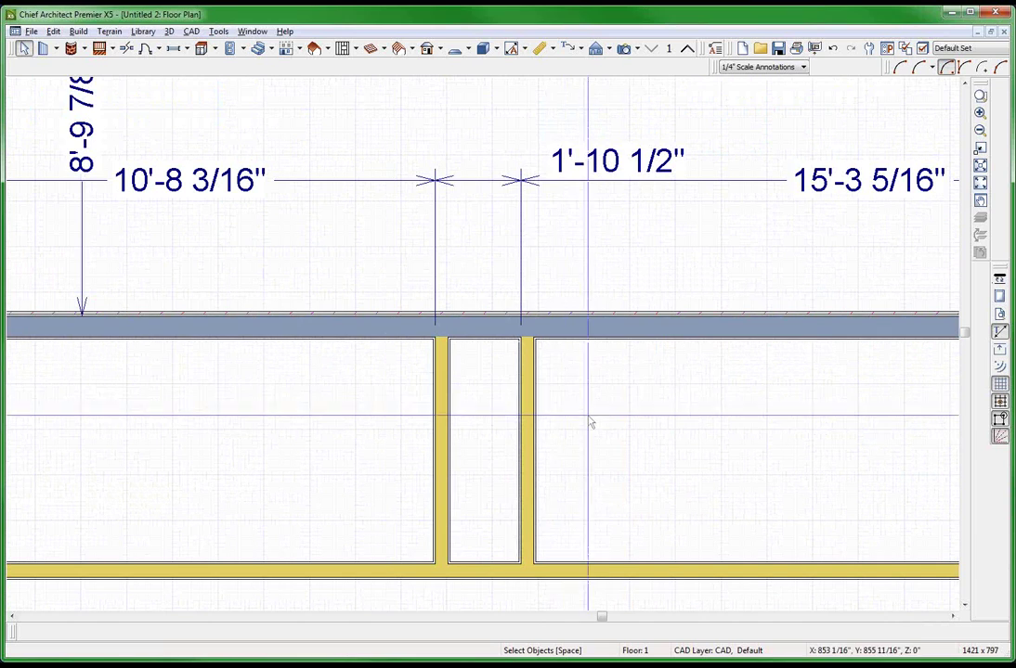
pyautogui.scroll(-2, 755, 482)
pyautogui.scroll(1, 769, 476)
pyautogui.scroll(-3, 688, 469)
pyautogui.scroll(-2, 688, 469)
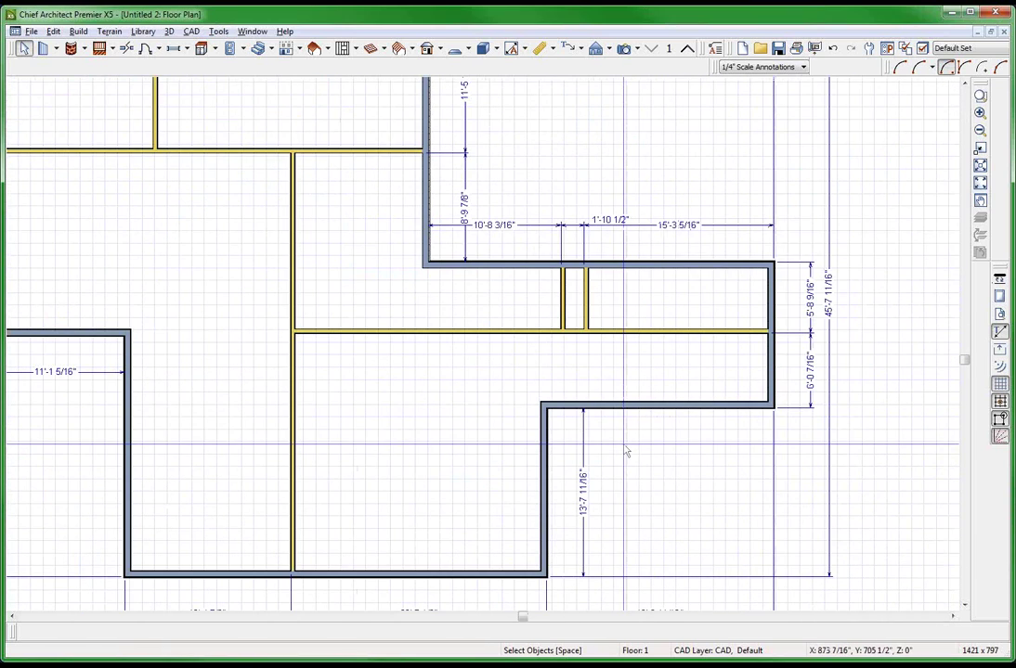
pyautogui.scroll(-3, 523, 451)
# - Select all twelve exterior dimension lines with the End to End Dimension tool and delete them
pyautogui.press('m')
pyautogui.moveTo(154, 133); pyautogui.dragTo(792, 589)
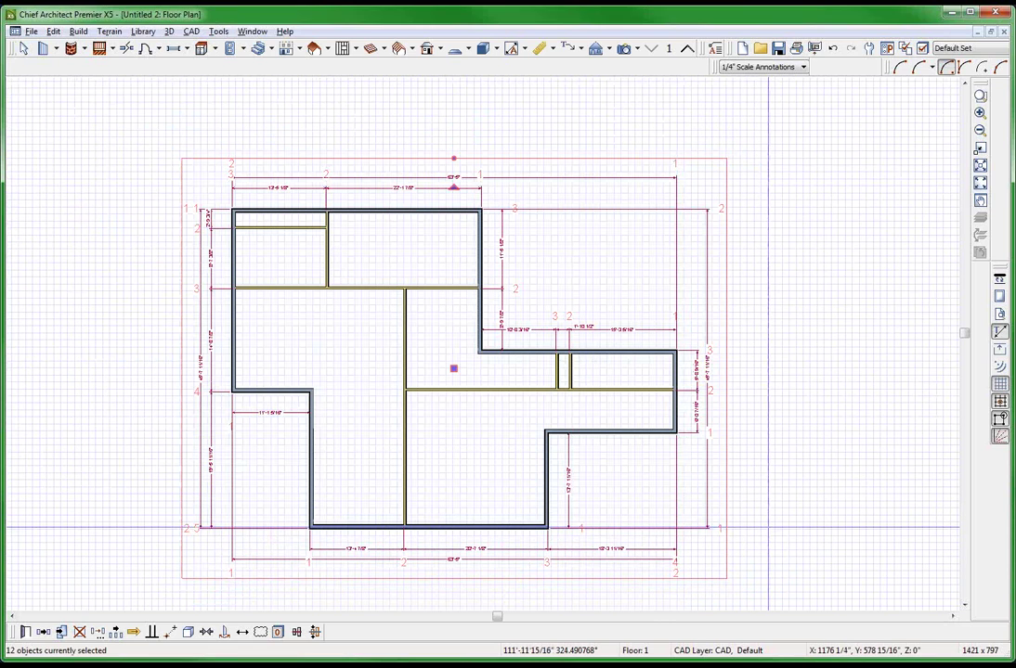
pyautogui.press('Delete')
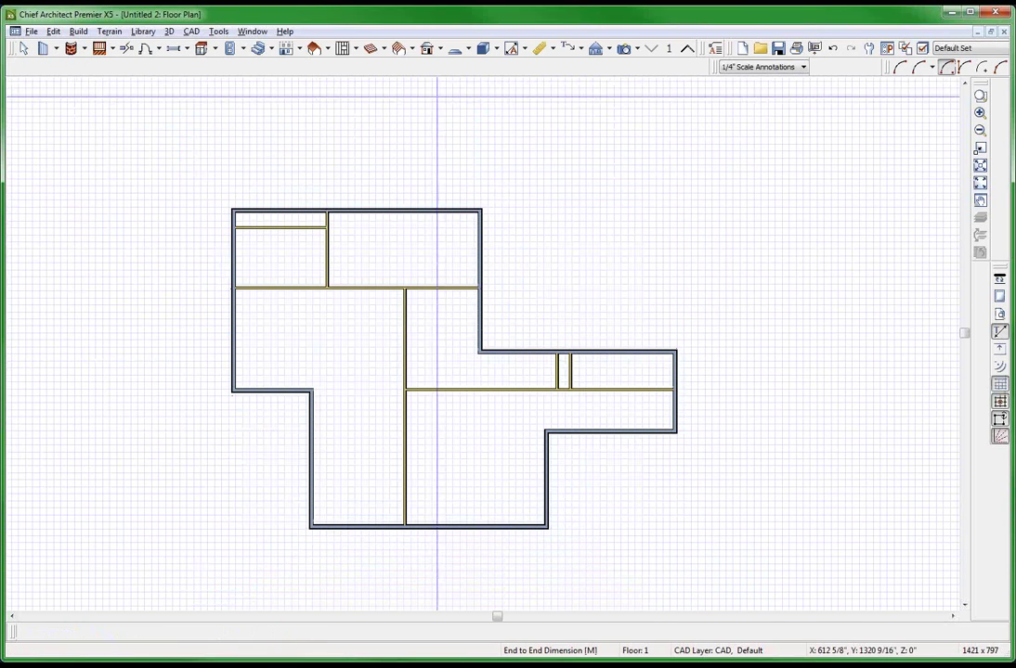
# - Generate Auto Interior Dimensions from the Automatic Dimension Tools list and zoom in to check them
pyautogui.click(526, 50)
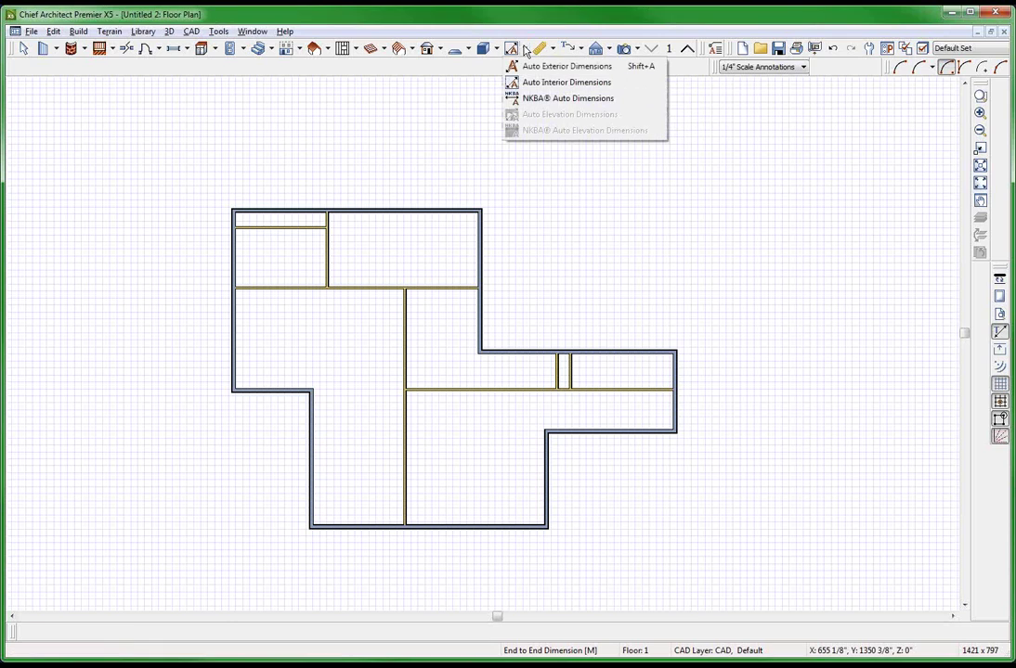
pyautogui.click(552, 84)
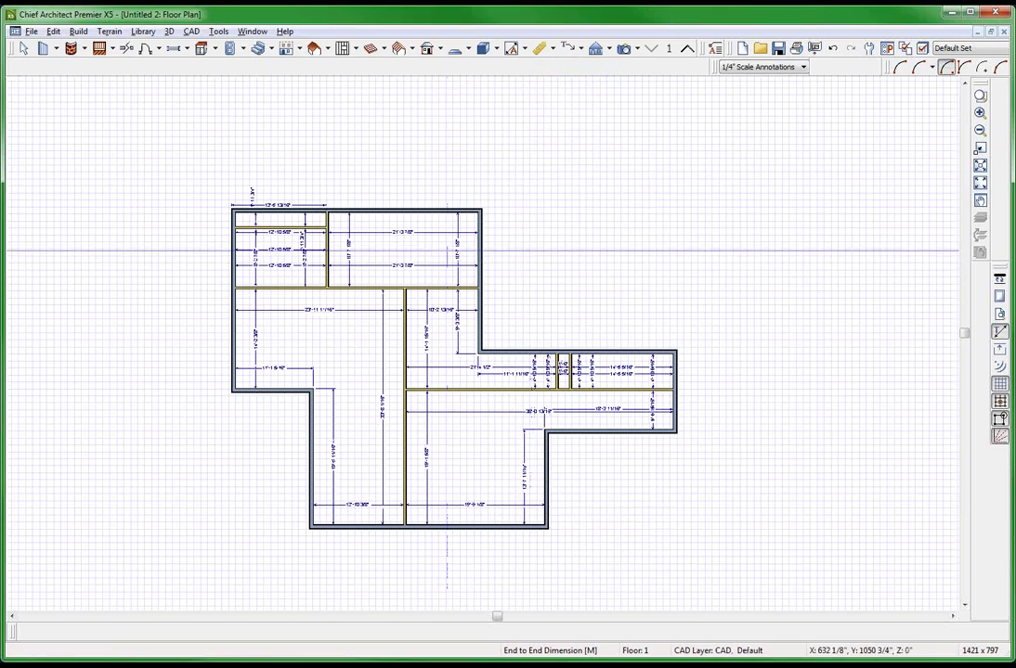
pyautogui.scroll(5, 453, 220)
pyautogui.scroll(6, 590, 199)
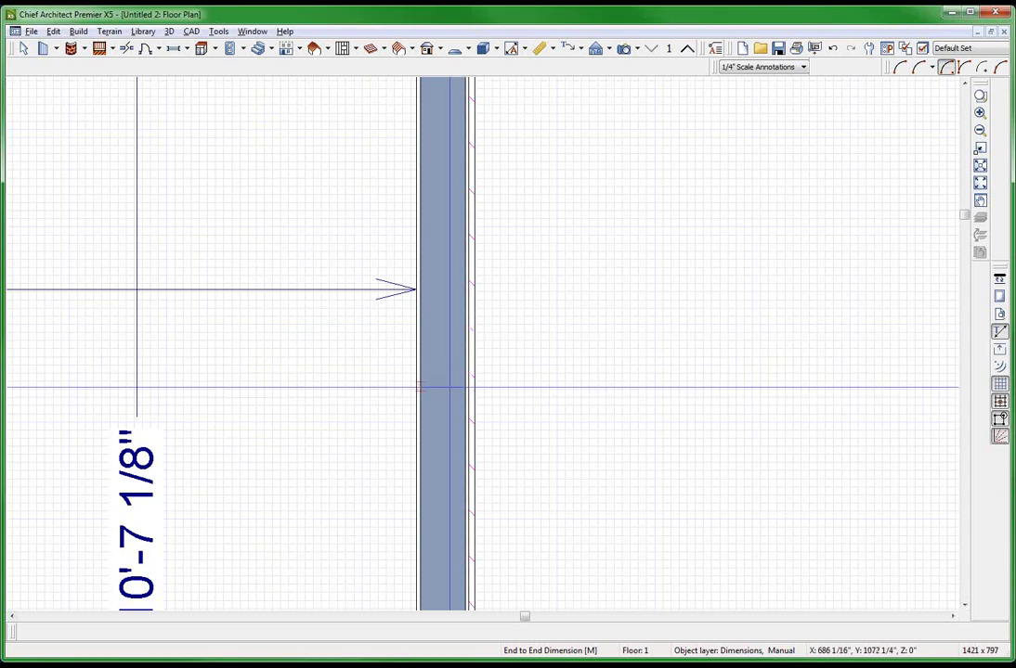
pyautogui.scroll(-5, 753, 329)
pyautogui.scroll(-5, 196, 409)
pyautogui.scroll(10, 507, 243)
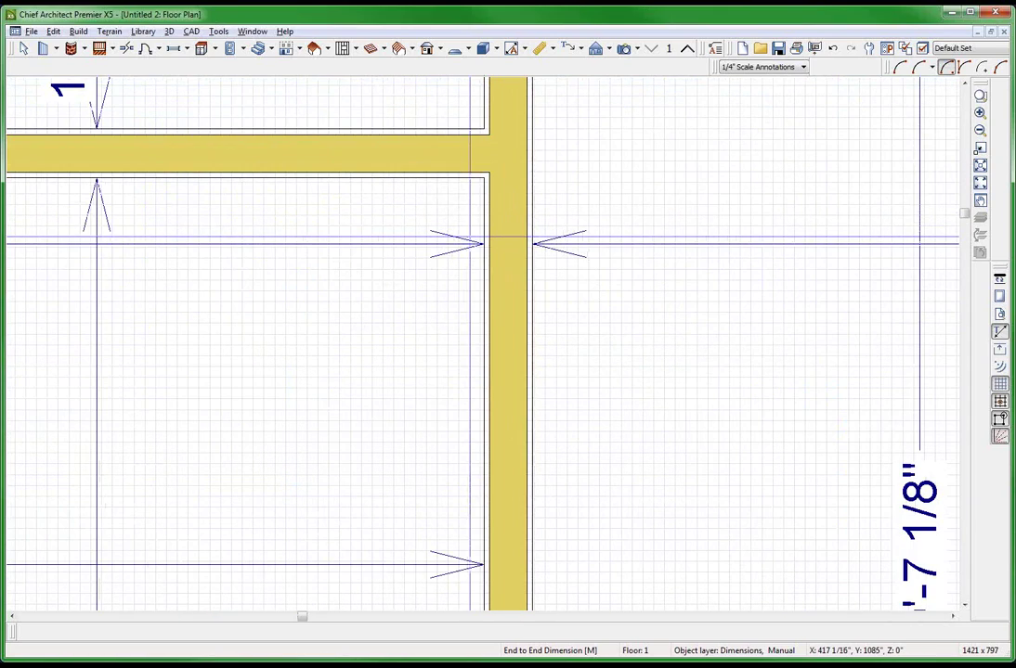
pyautogui.scroll(-3, 507, 243)
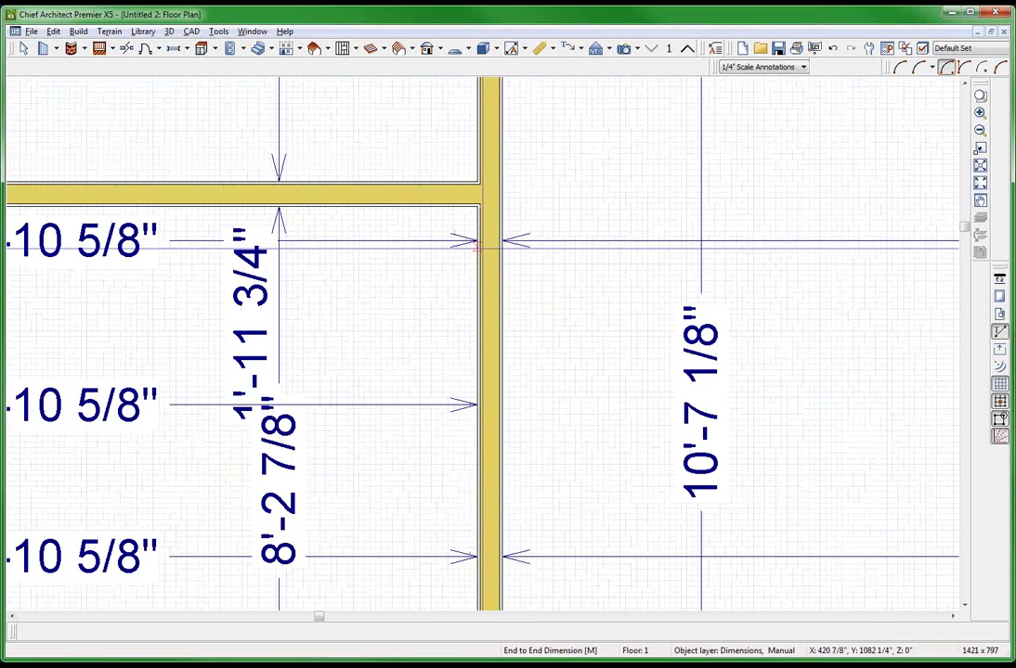
pyautogui.scroll(-1, 551, 331)
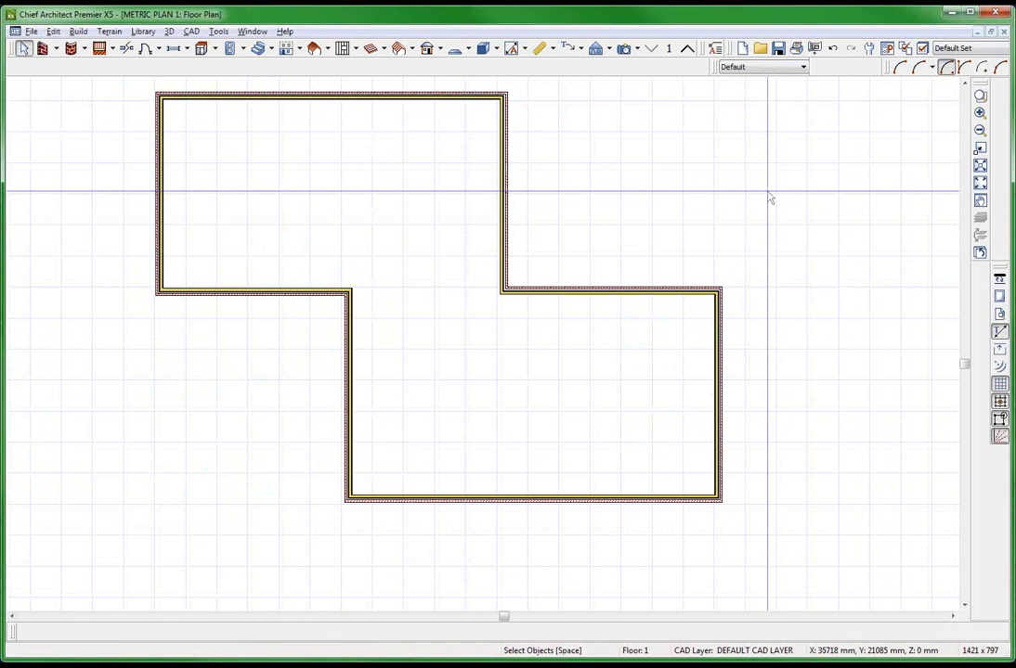
# - Generate automatic dimensions on the METRIC PLAN and zoom to inspect lengths like 11 080
pyautogui.scroll(-1, 768, 196)
pyautogui.scroll(2, 767, 169)
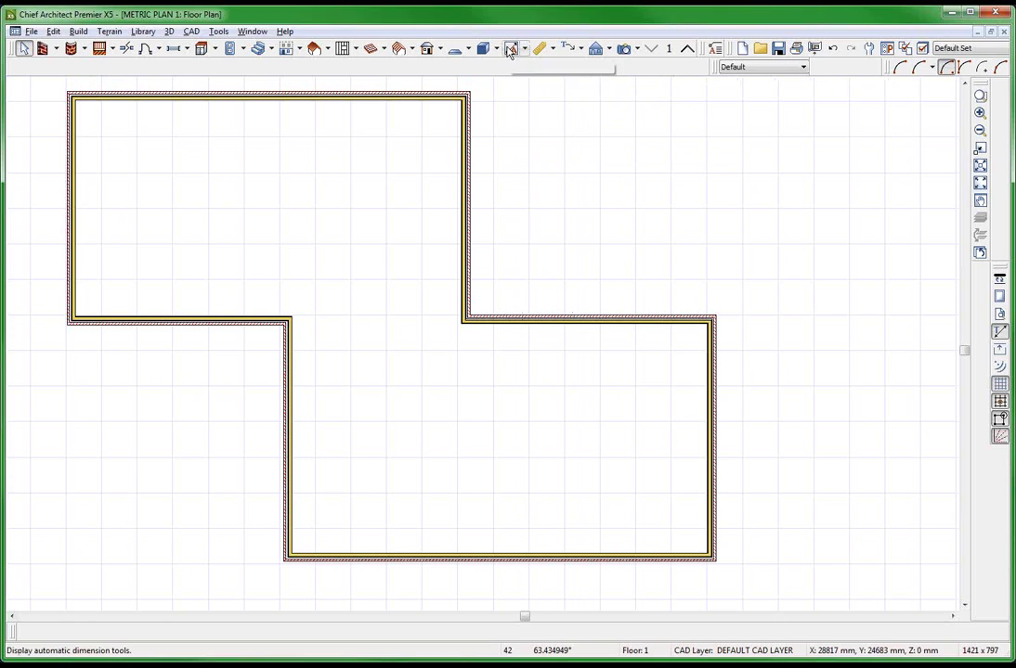
pyautogui.click(510, 50)
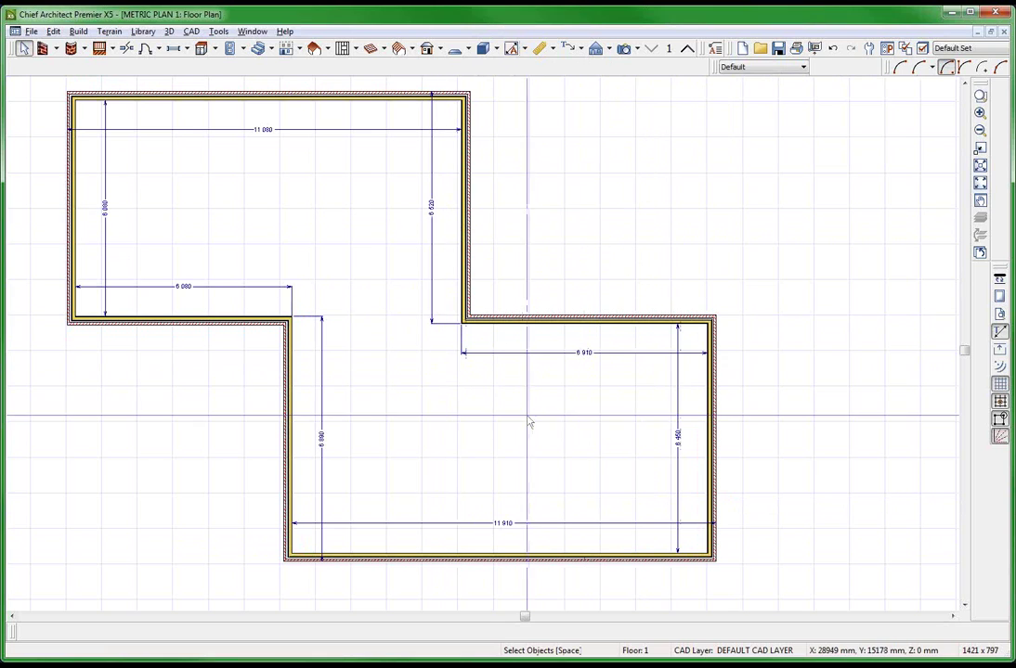
pyautogui.scroll(2, 669, 576)
pyautogui.scroll(1, 666, 577)
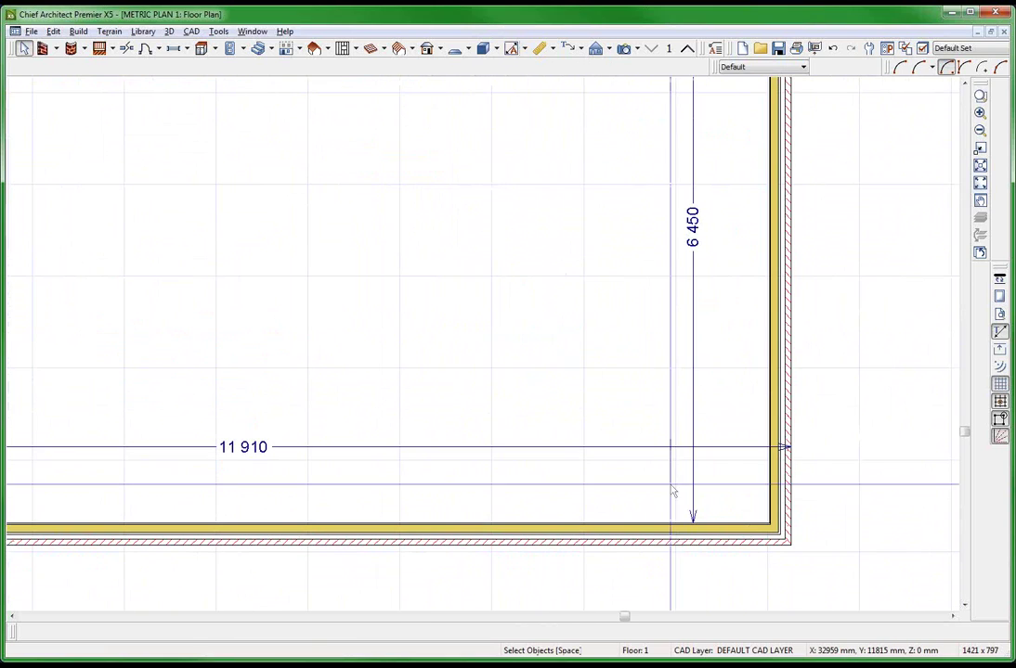
pyautogui.scroll(-3, 687, 483)
pyautogui.scroll(3, 676, 320)
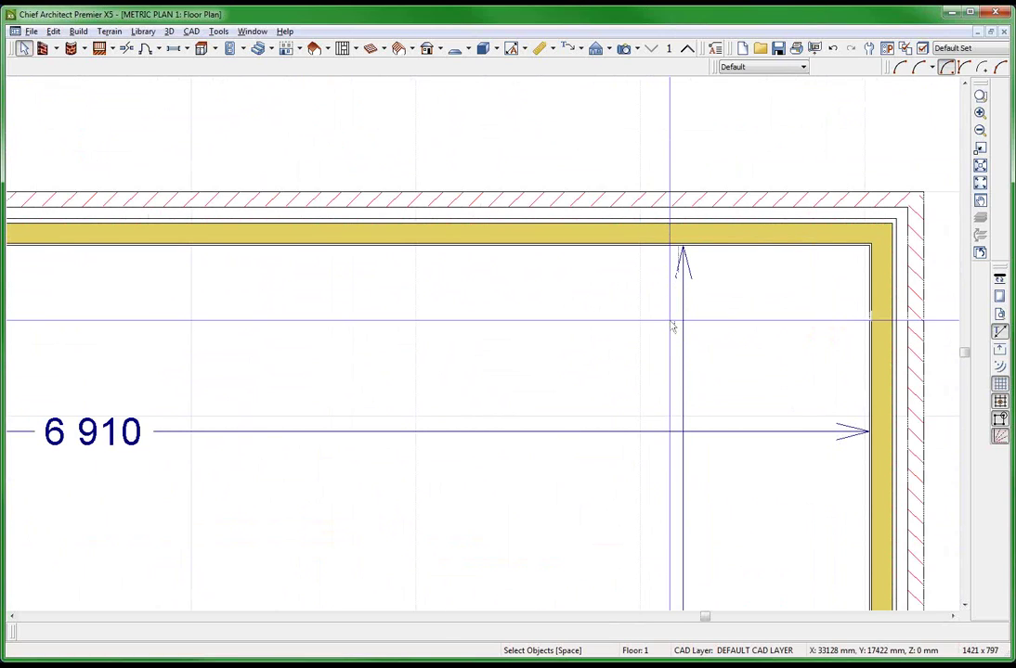
pyautogui.scroll(-3, 748, 176)
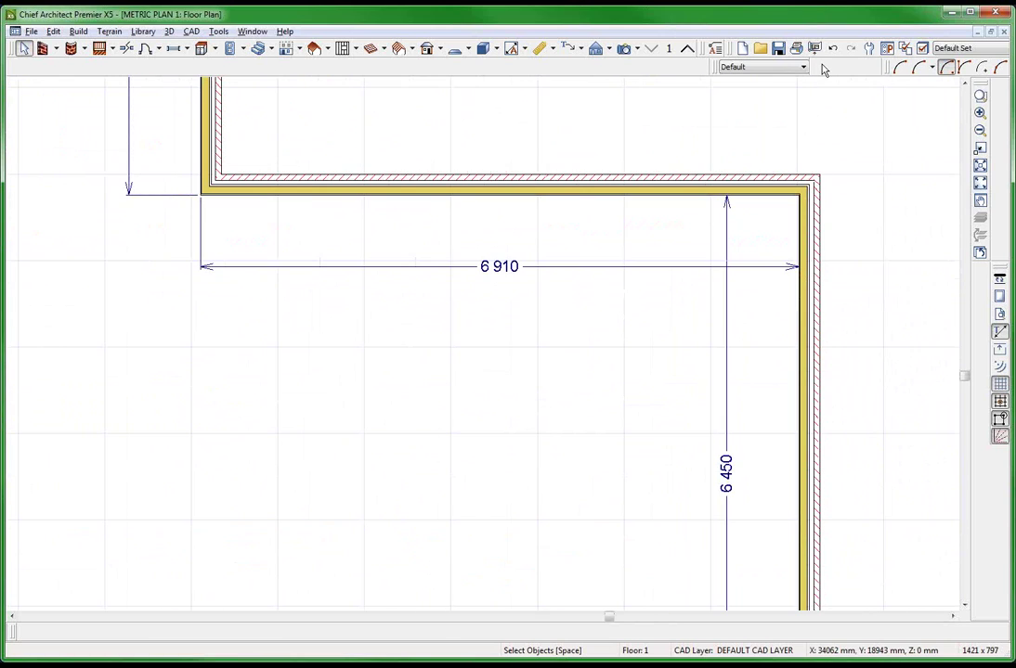
pyautogui.scroll(-2, 821, 70)
pyautogui.scroll(2, 306, 476)
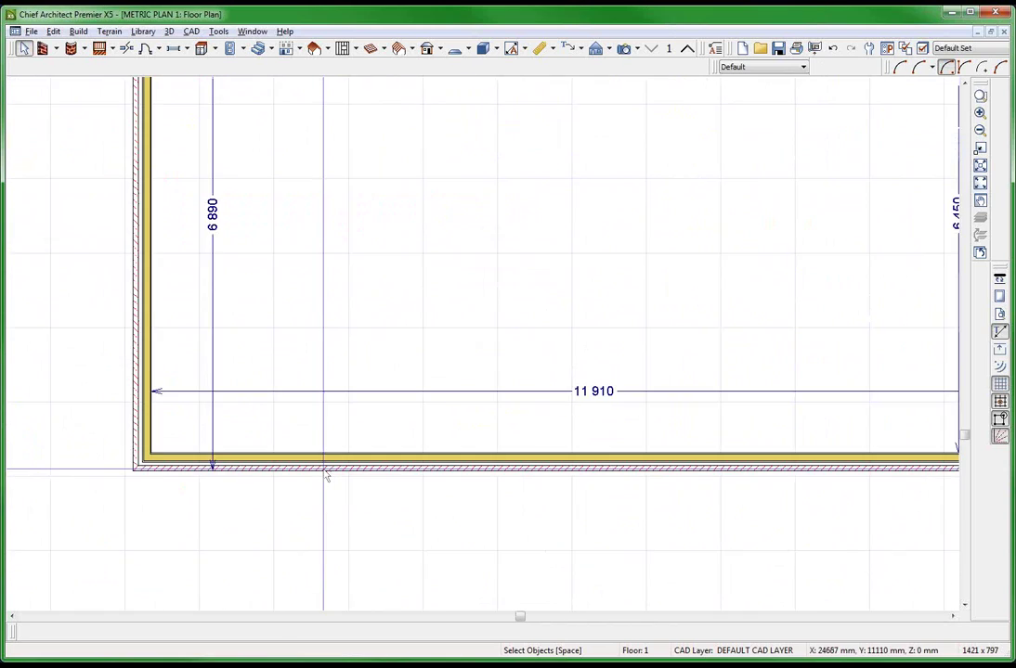
pyautogui.scroll(1, 325, 476)
# - Inspect the remaining corner dimensions, such as 11 910, and select the large room
pyautogui.scroll(1, 61, 362)
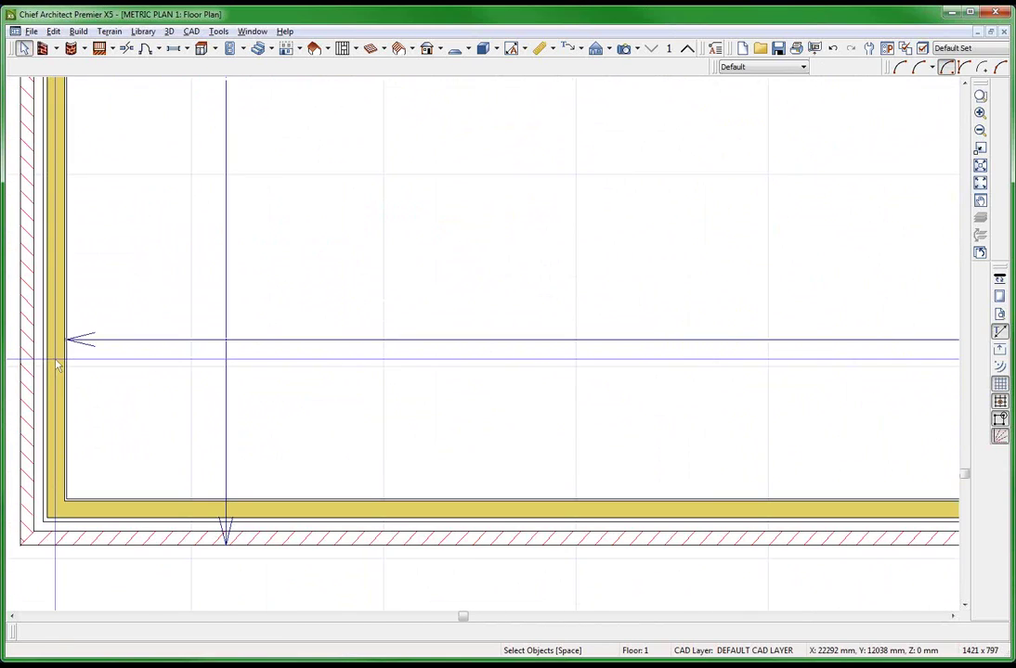
pyautogui.scroll(1, 57, 365)
pyautogui.scroll(-3, 59, 353)
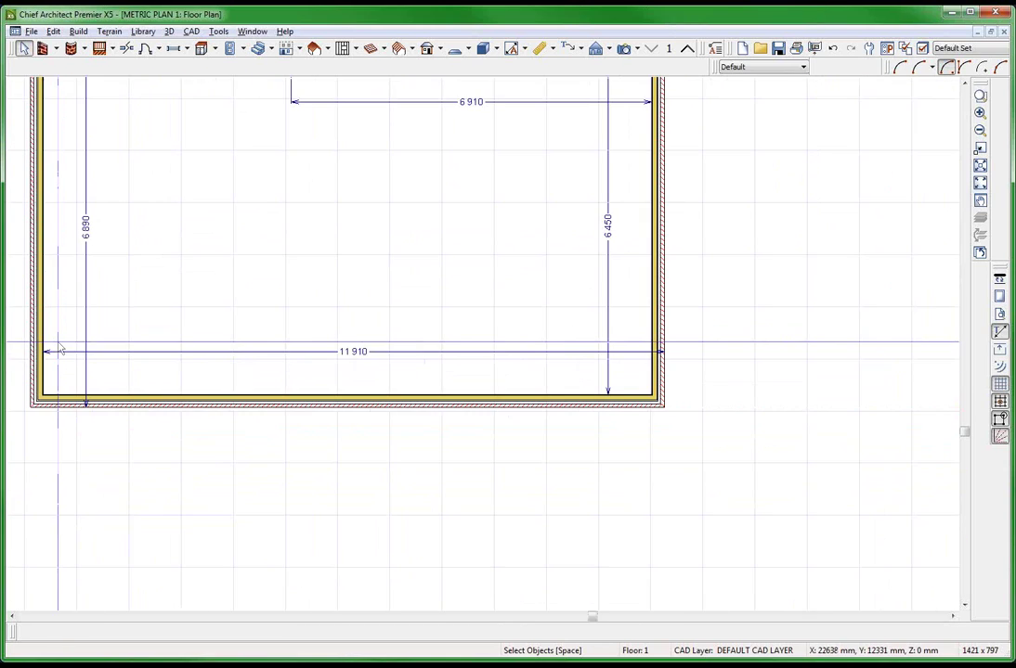
pyautogui.scroll(3, 675, 321)
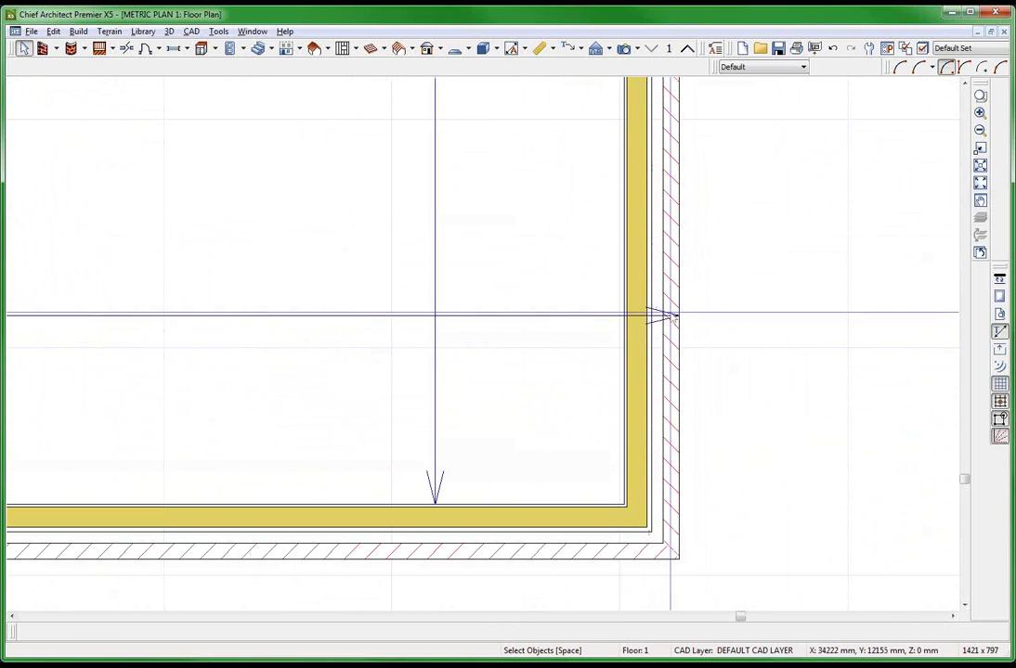
pyautogui.scroll(-5, 675, 321)
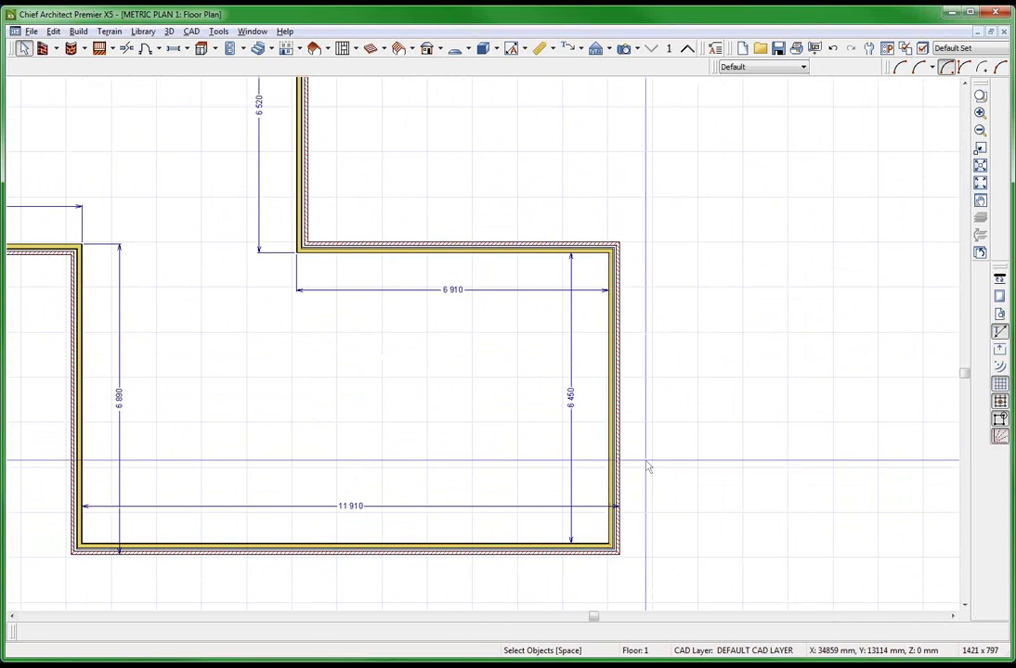
pyautogui.scroll(2, 102, 179)
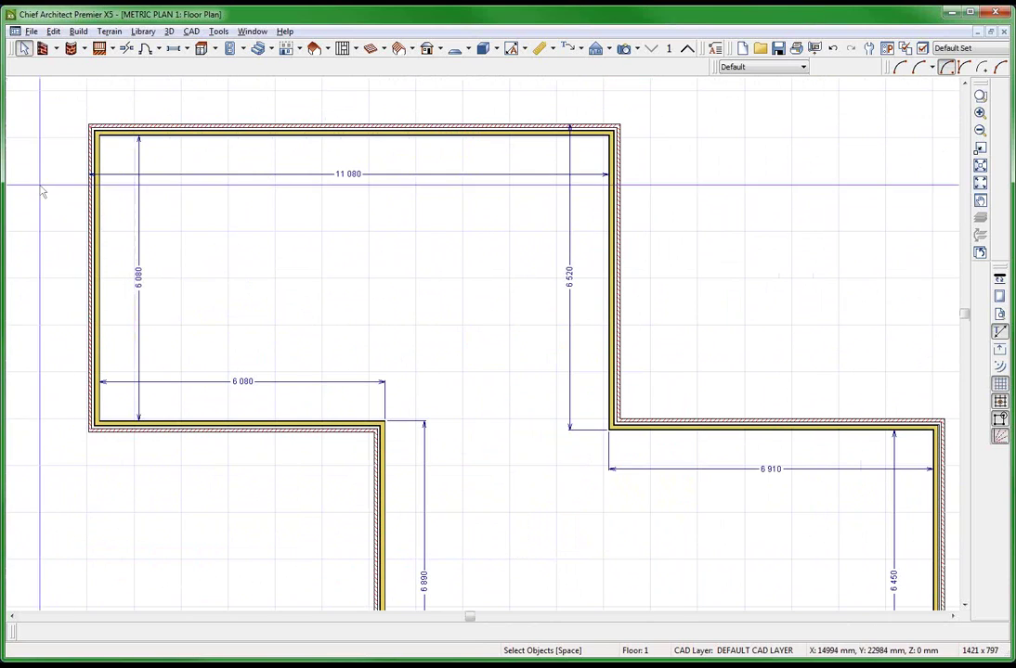
pyautogui.scroll(4, 617, 186)
pyautogui.scroll(-5, 614, 187)
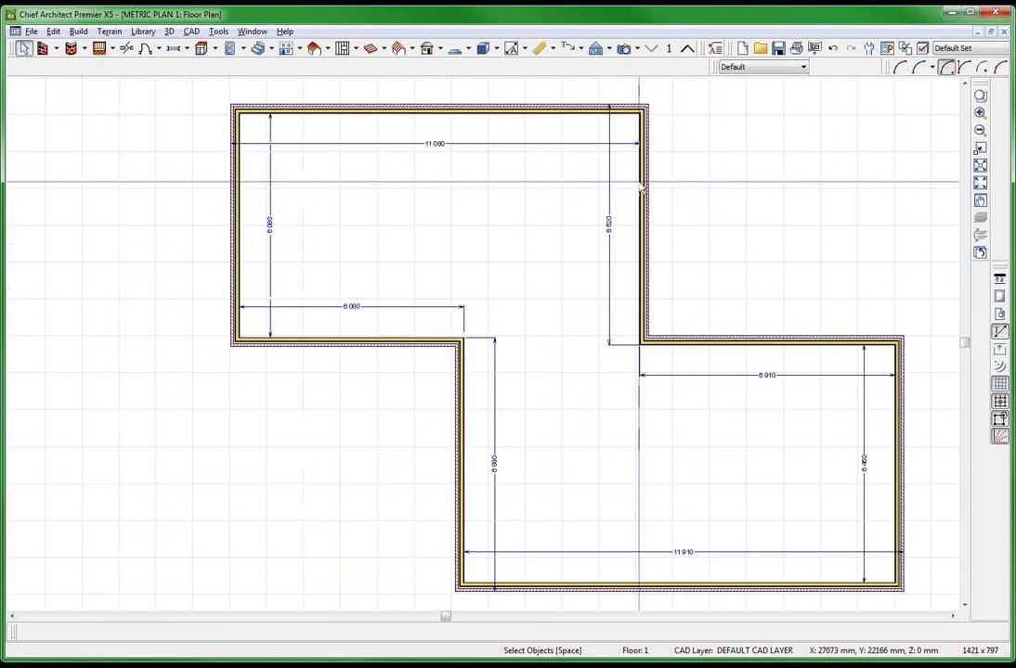
pyautogui.scroll(2, 544, 245)
pyautogui.click(544, 340)
# - Draw a vertical Straight Interior Wall near the left wall and a short cross wall at top-left
pyautogui.scroll(-1, 408, 159)
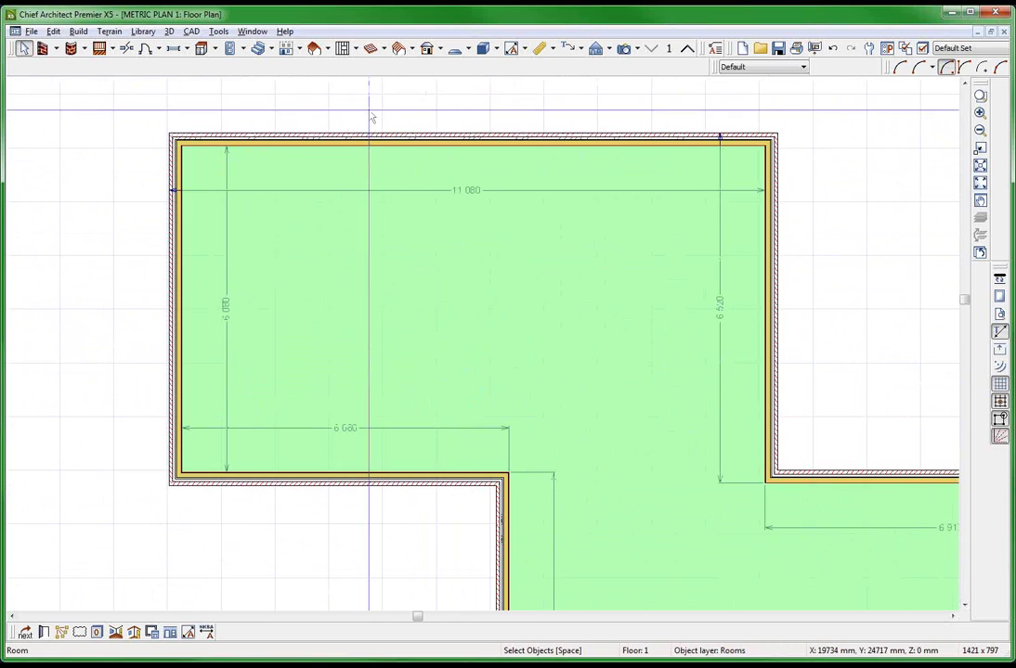
pyautogui.scroll(1, 369, 89)
pyautogui.click(369, 89)
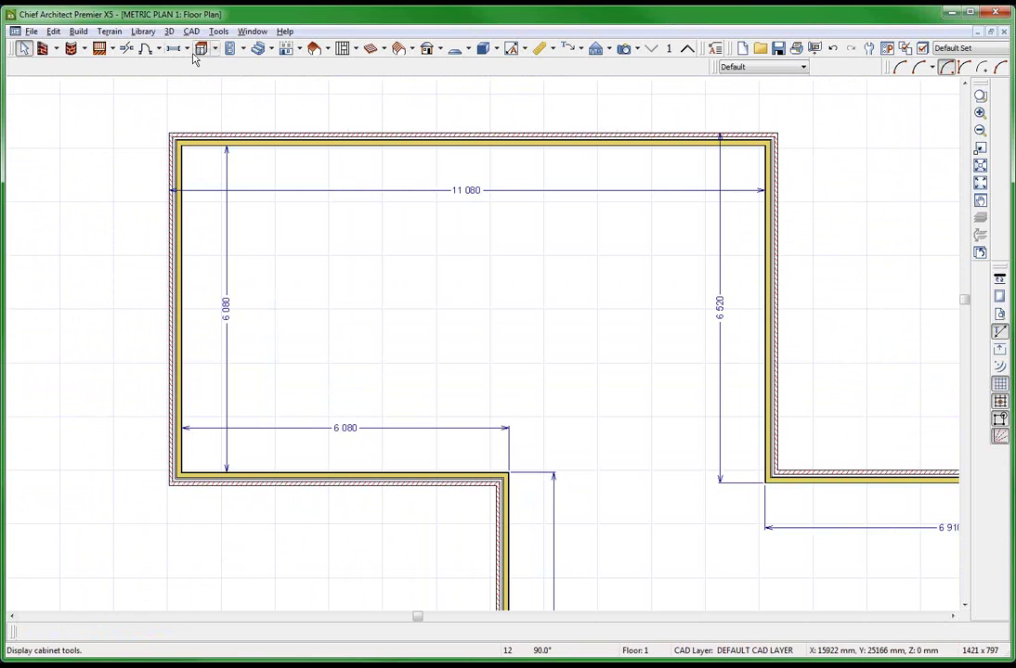
pyautogui.scroll(-1, 107, 197)
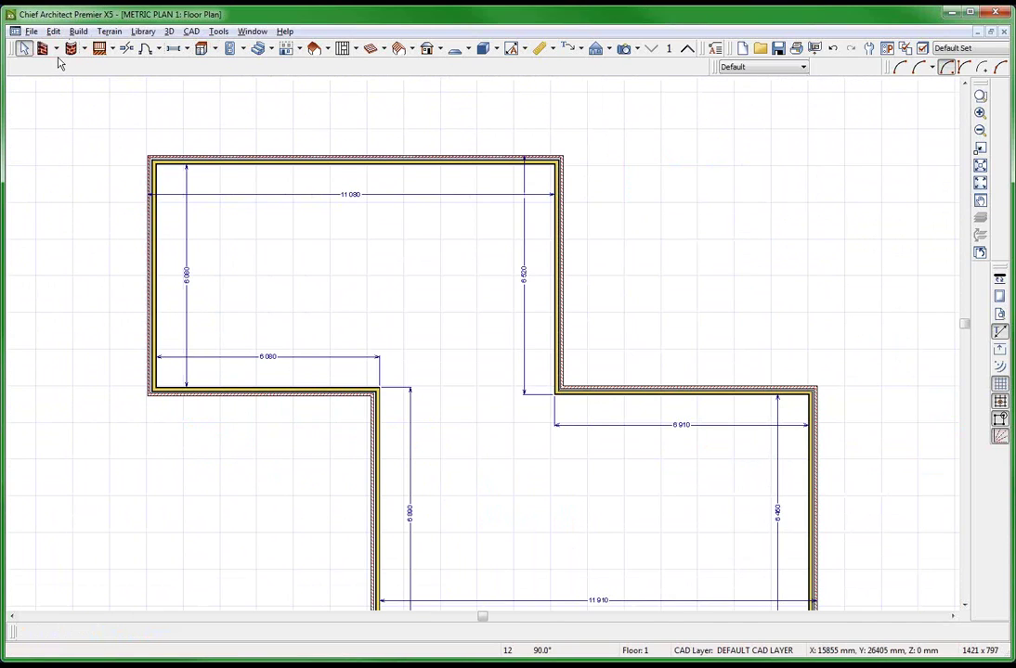
pyautogui.click(58, 50)
pyautogui.click(90, 83)
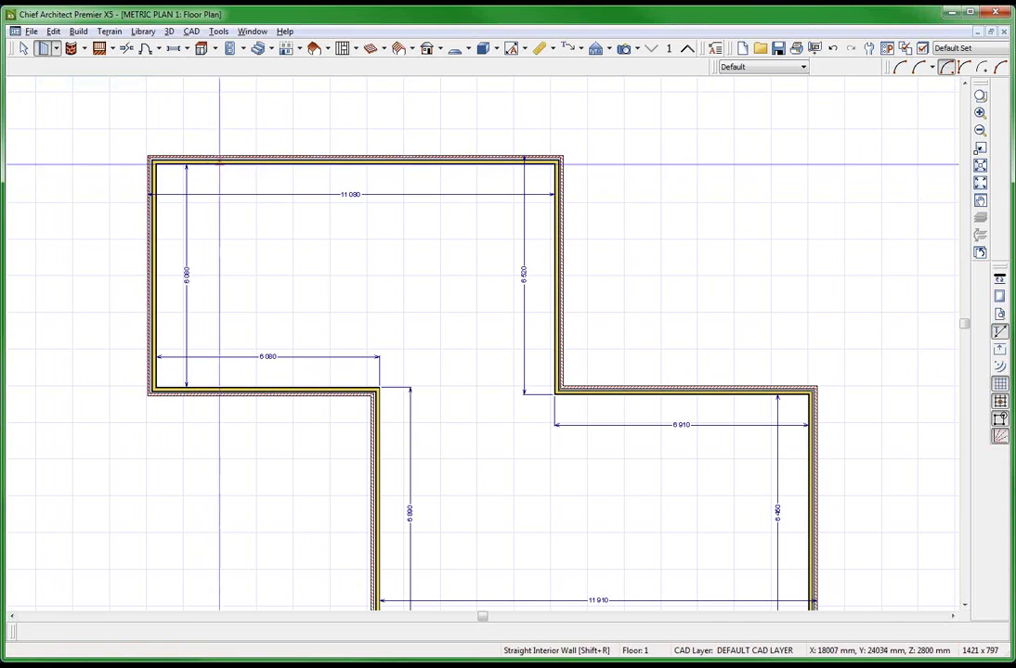
pyautogui.moveTo(223, 163); pyautogui.dragTo(233, 401)
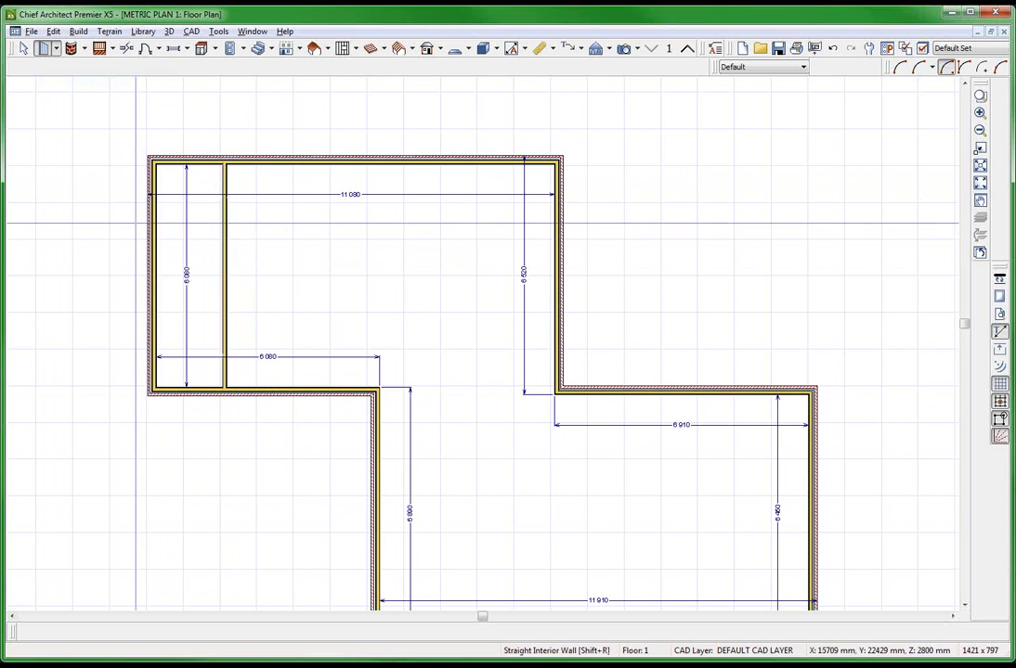
pyautogui.moveTo(154, 212); pyautogui.dragTo(231, 209)
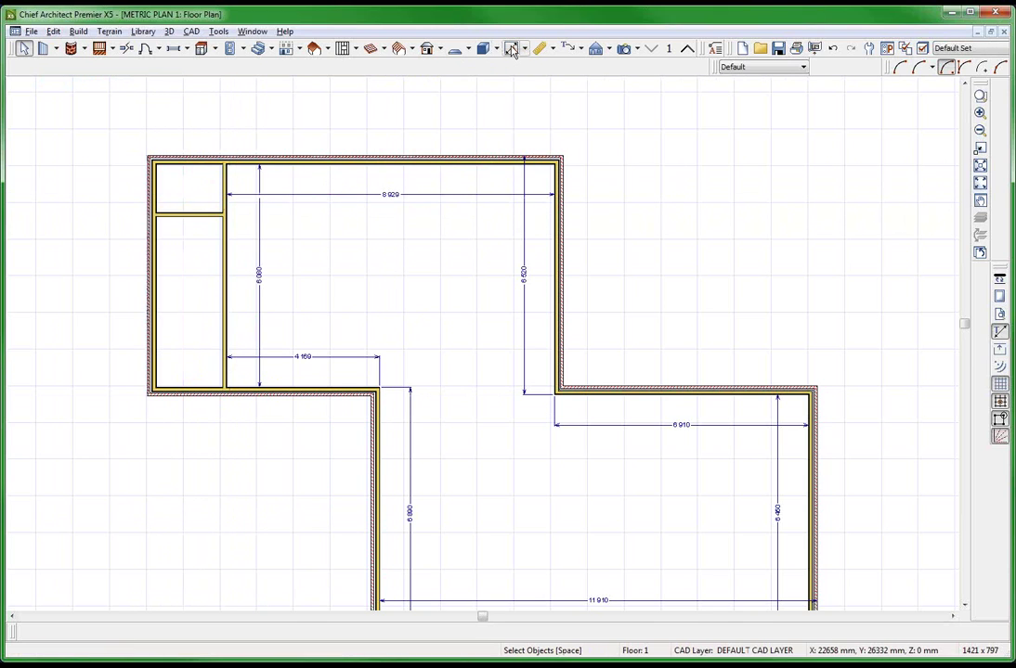
pyautogui.scroll(2, 77, 269)
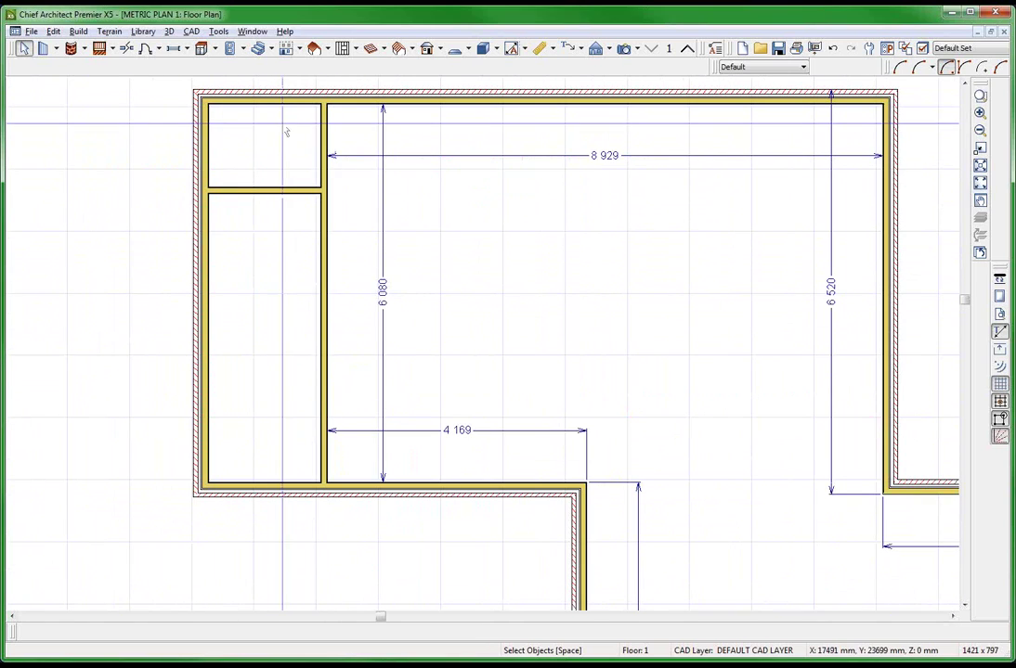
# - Set the Auto Interior Dimensions Minimum Area to 2 Sq M in Default Settings
pyautogui.click(53, 30)
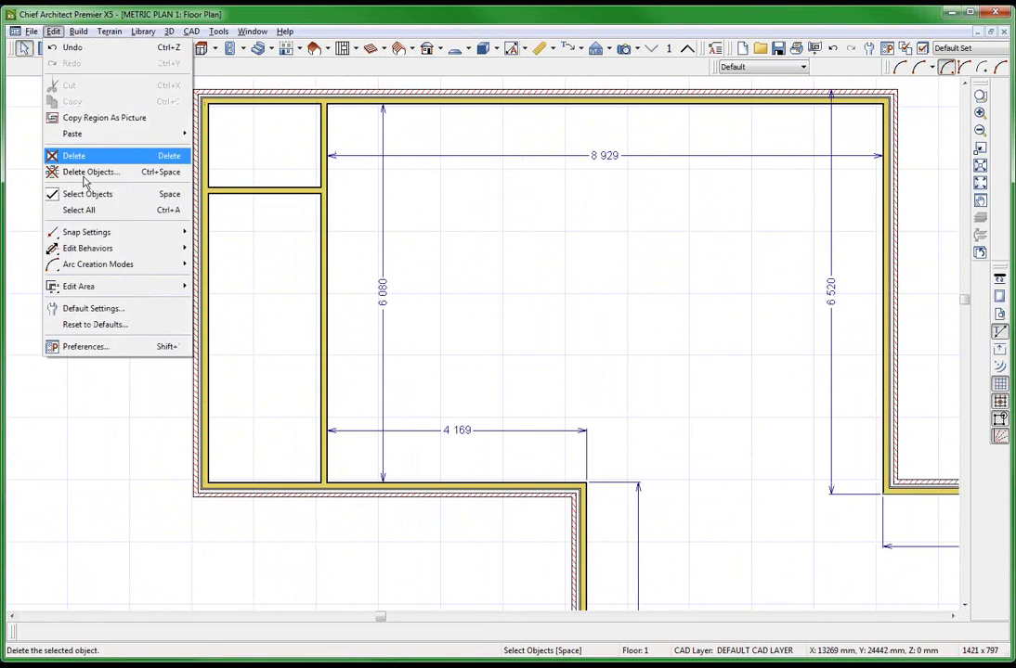
pyautogui.click(123, 308)
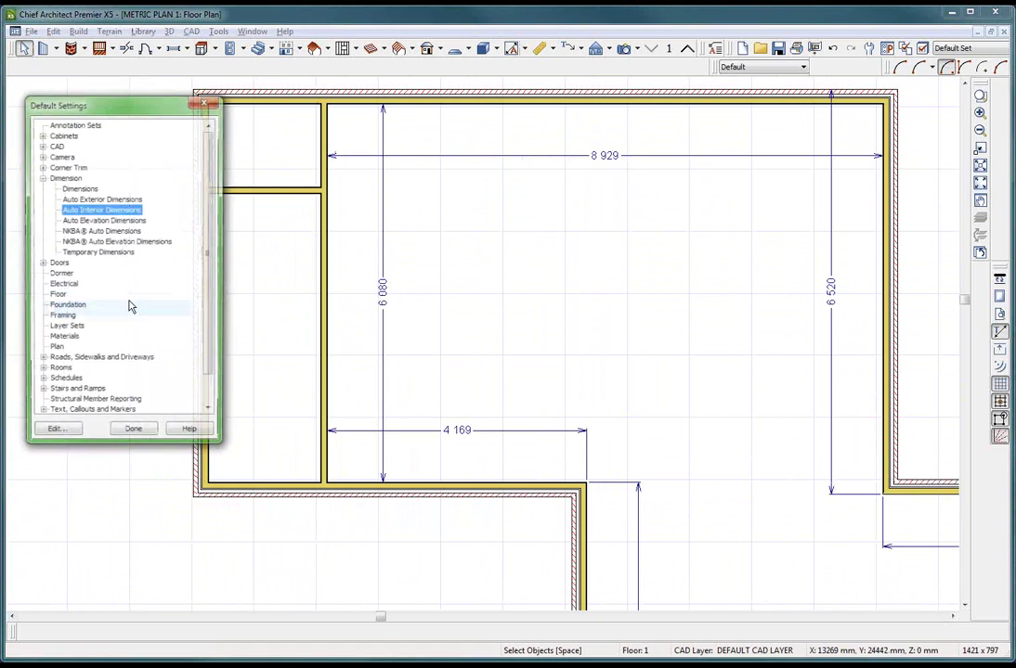
pyautogui.doubleClick(107, 214)
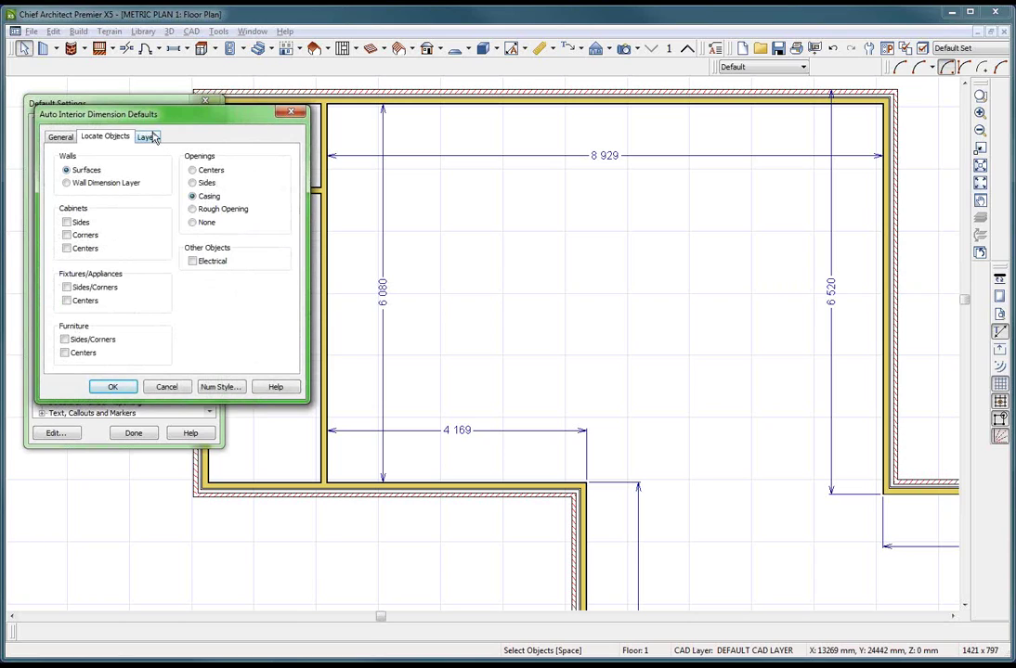
pyautogui.click(61, 138)
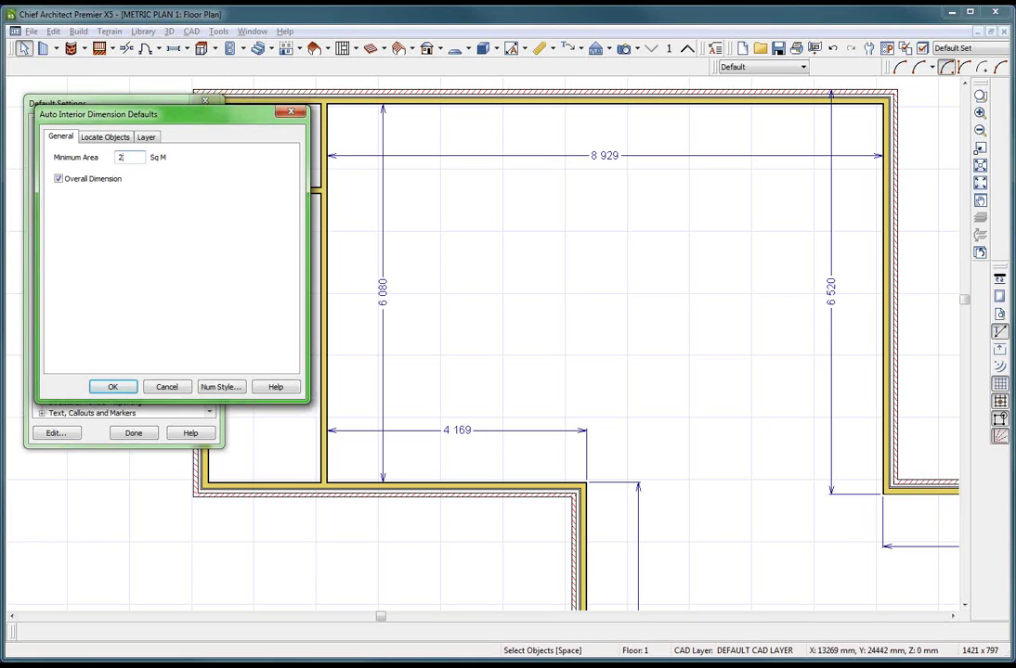
pyautogui.click(113, 388)
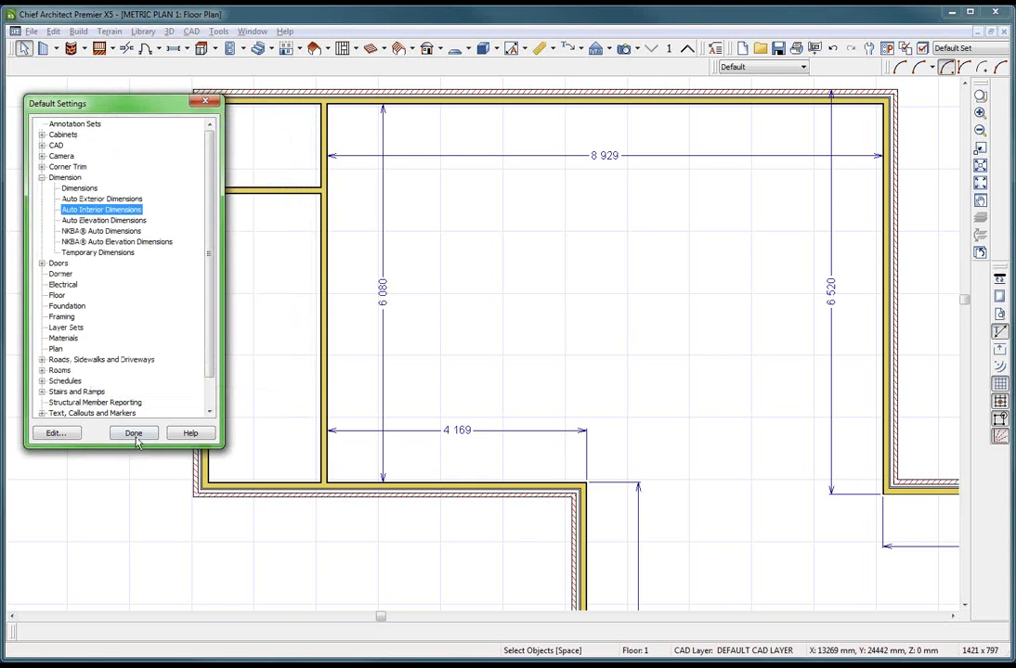
# - Close Default Settings and delete all existing dimensions in the plan
pyautogui.click(133, 434)
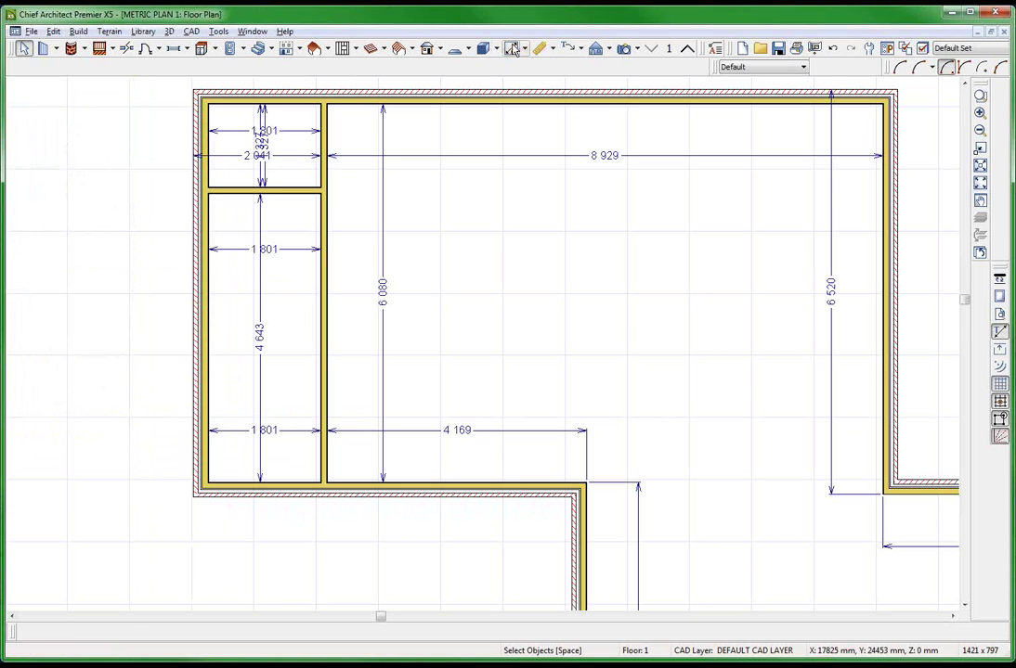
pyautogui.scroll(2, 188, 139)
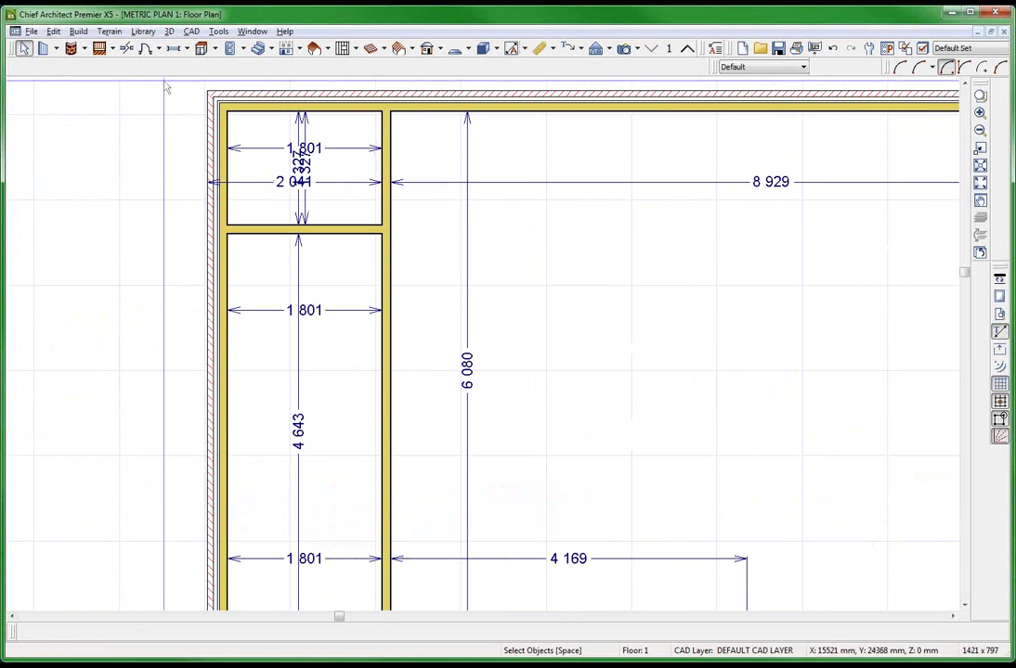
pyautogui.scroll(1, 186, 149)
pyautogui.scroll(-4, 145, 322)
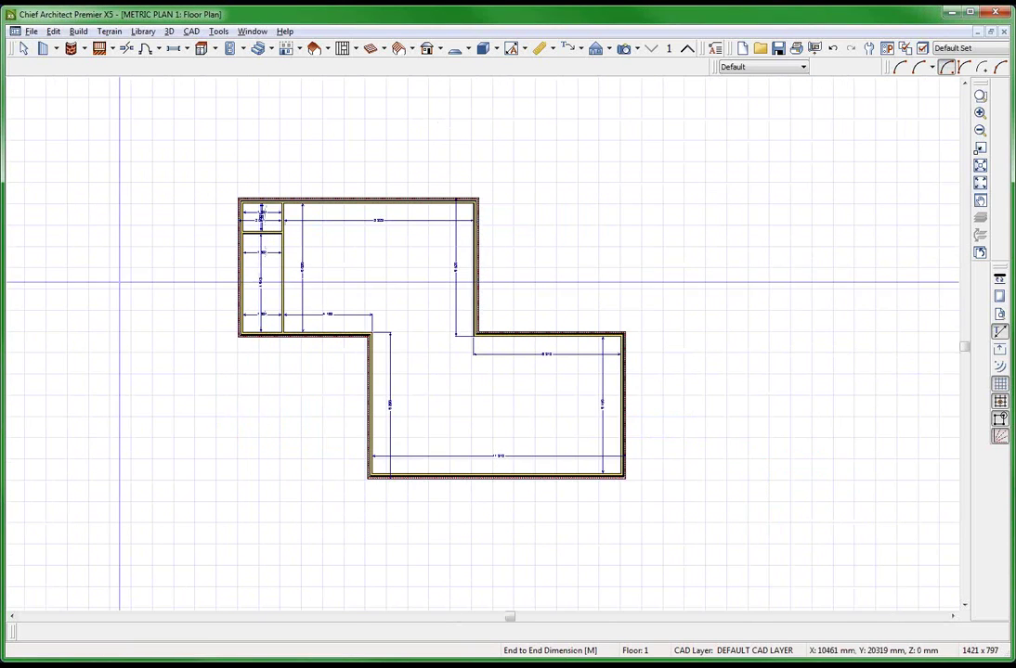
pyautogui.moveTo(108, 163); pyautogui.dragTo(702, 558)
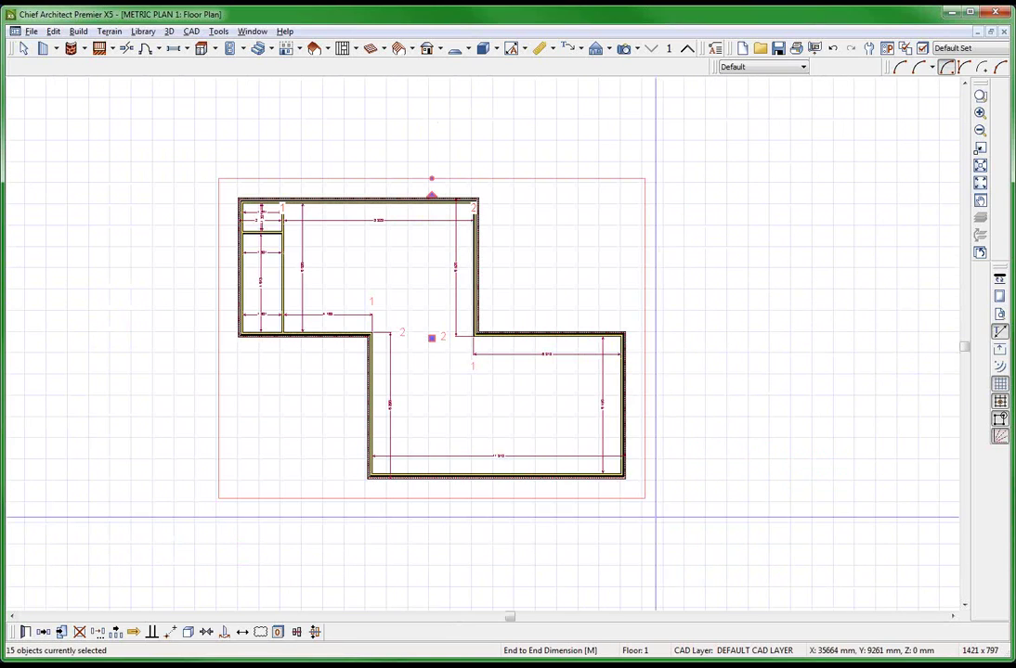
pyautogui.press('Delete')
# - Regenerate Auto Interior Dimensions and zoom to check the small rooms' 1 801, 2 041 and 4 643
pyautogui.scroll(2, 356, 229)
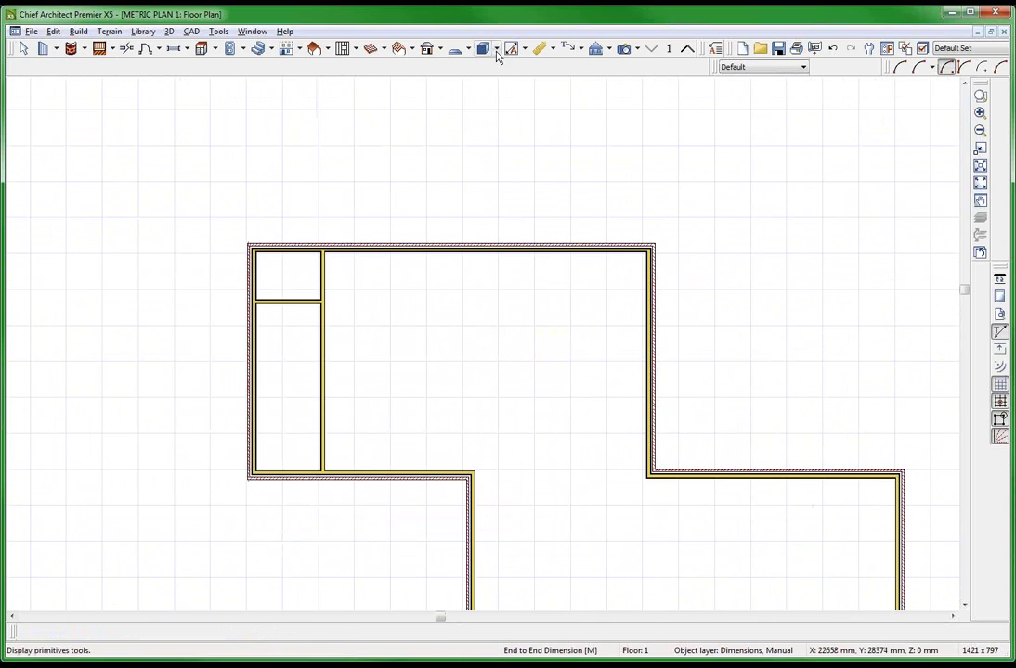
pyautogui.click(516, 53)
pyautogui.scroll(2, 162, 333)
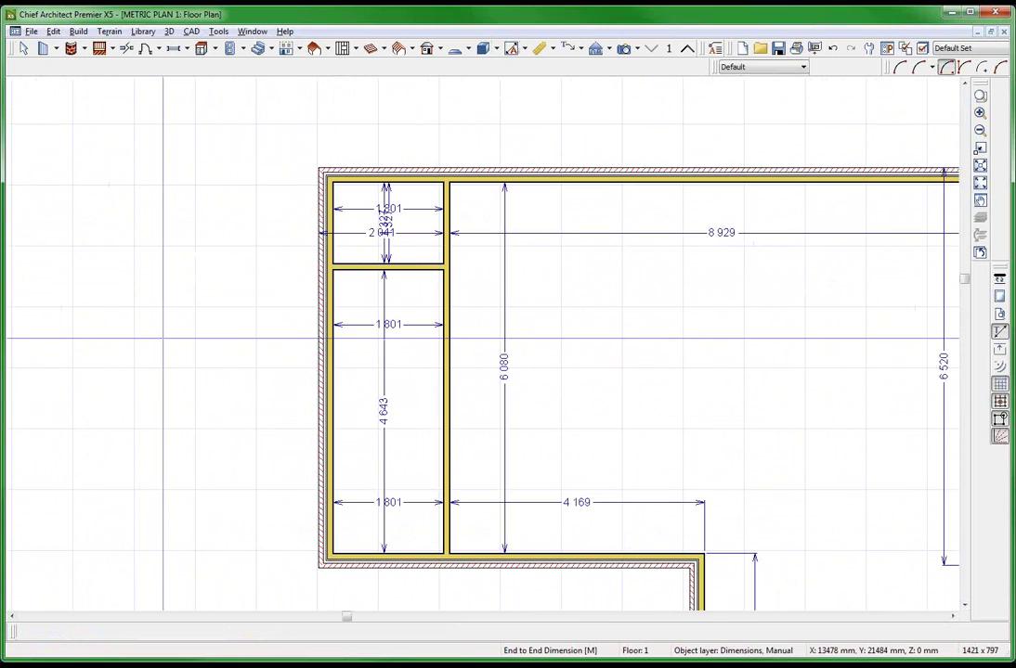
pyautogui.scroll(2, 318, 291)
pyautogui.press('space')
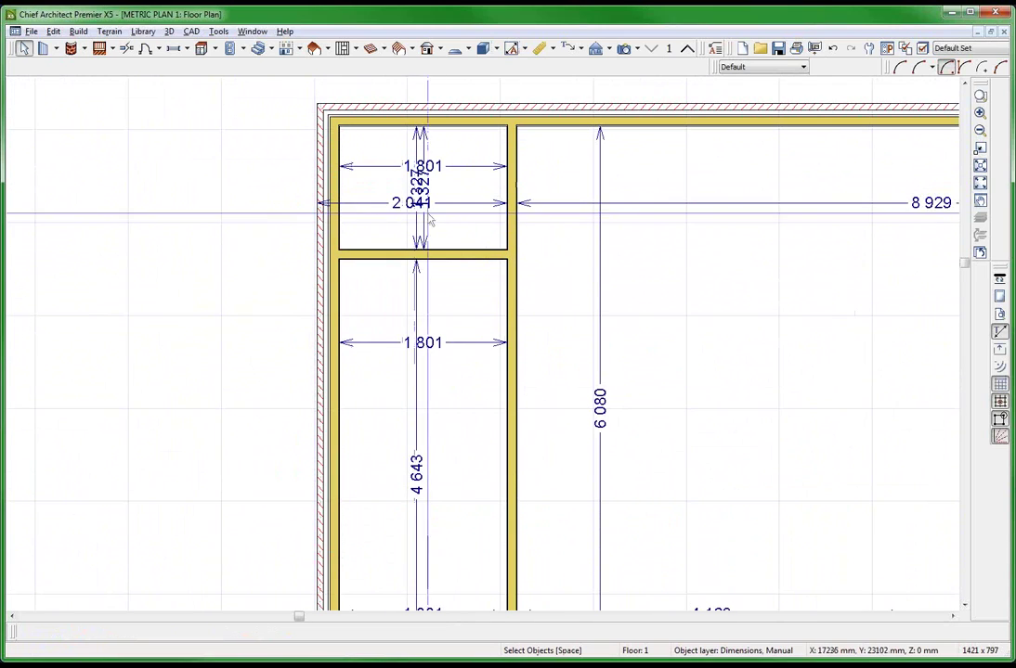
pyautogui.scroll(3, 510, 343)
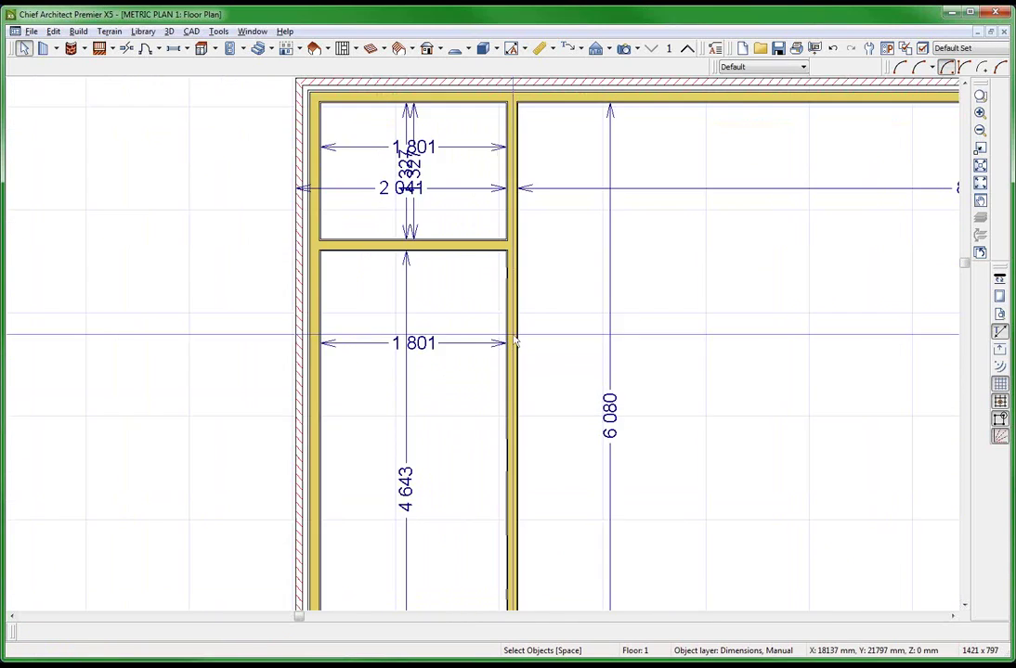
pyautogui.scroll(1, 474, 382)
pyautogui.scroll(-2, 557, 372)
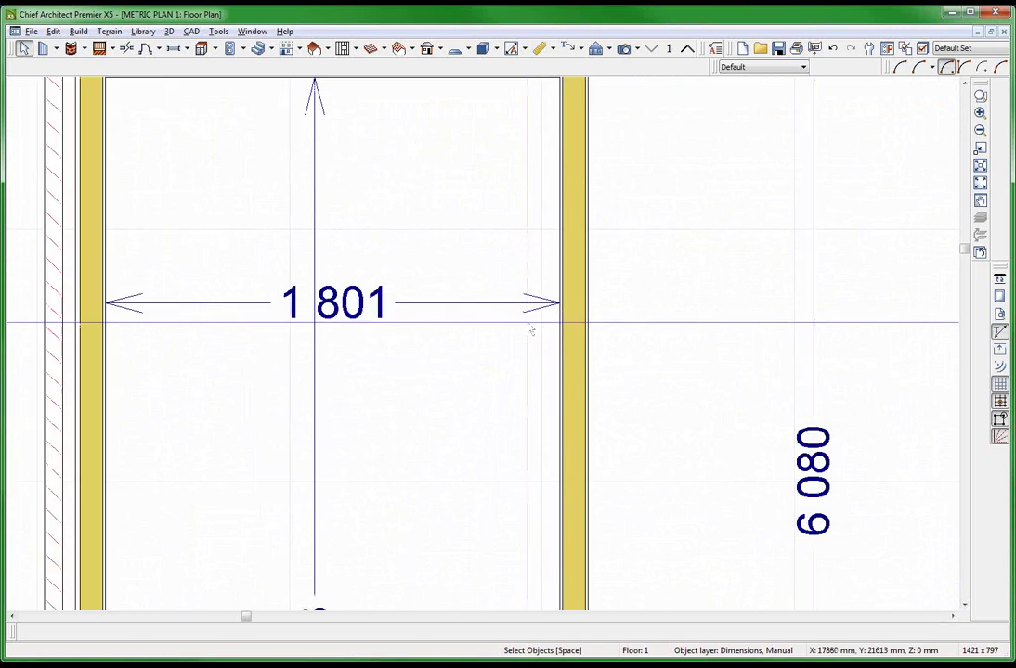
pyautogui.scroll(-2, 105, 306)
pyautogui.scroll(-2, 279, 121)
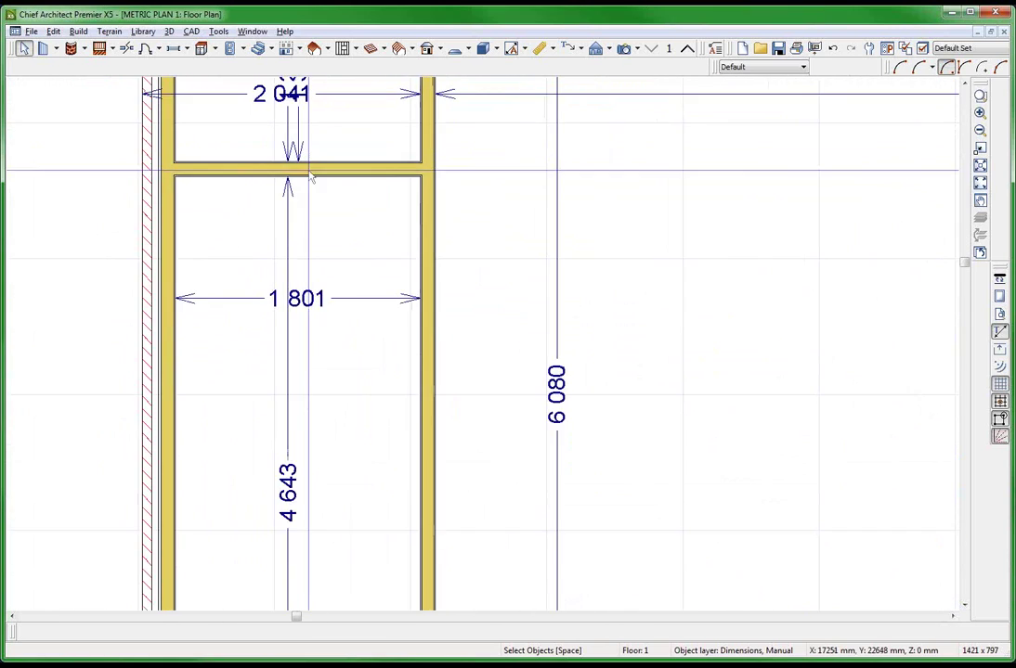
pyautogui.scroll(2, 315, 492)
pyautogui.scroll(-4, 344, 511)
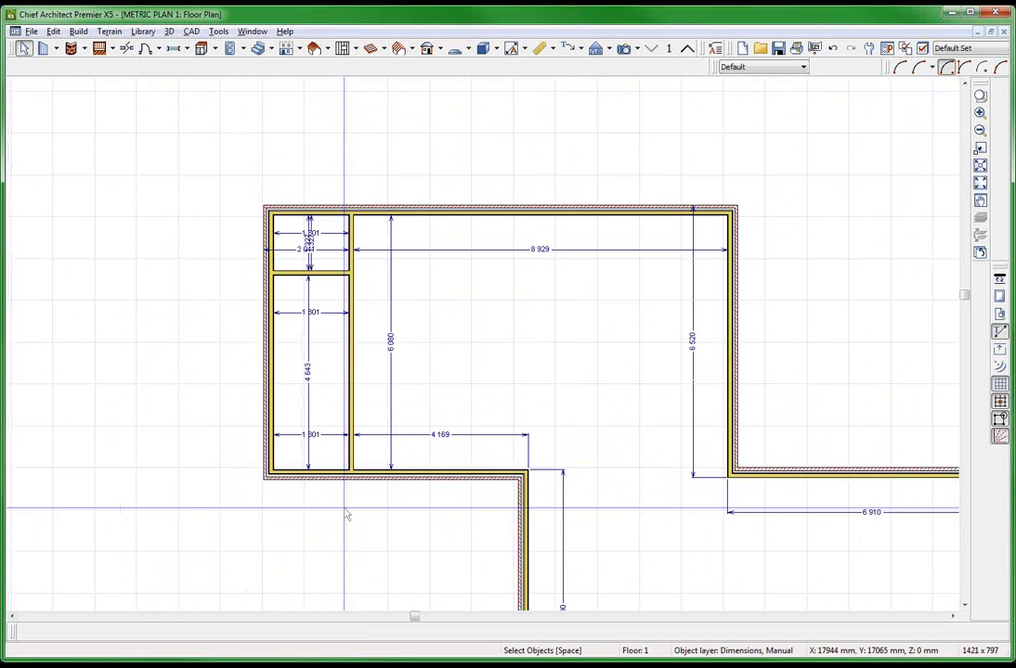
pyautogui.scroll(2, 352, 193)
pyautogui.scroll(2, 181, 376)
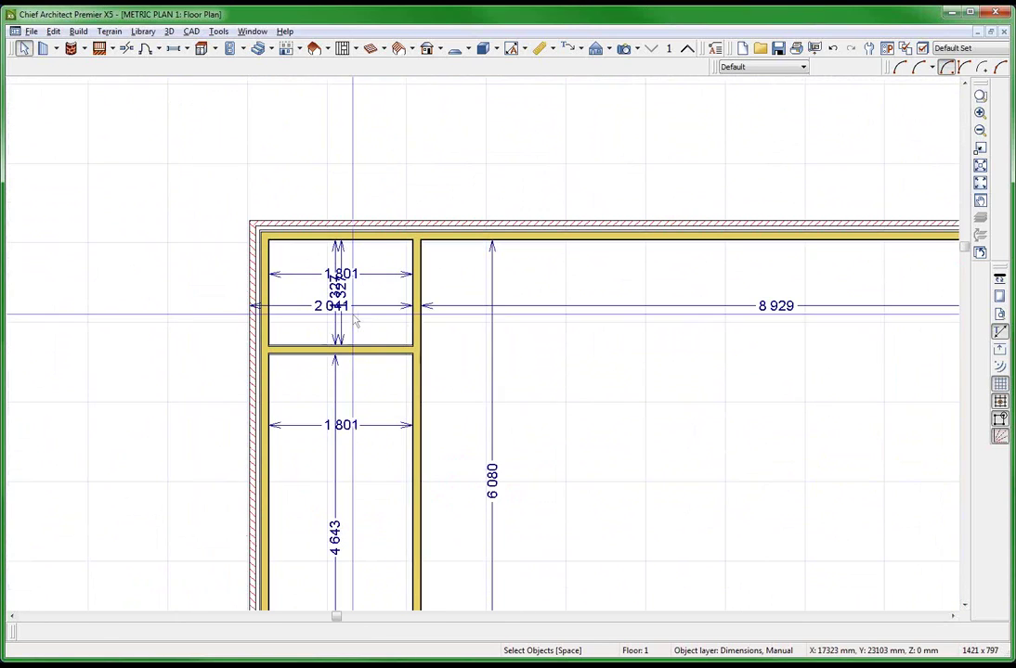
pyautogui.click(381, 318)
pyautogui.scroll(2, 381, 318)
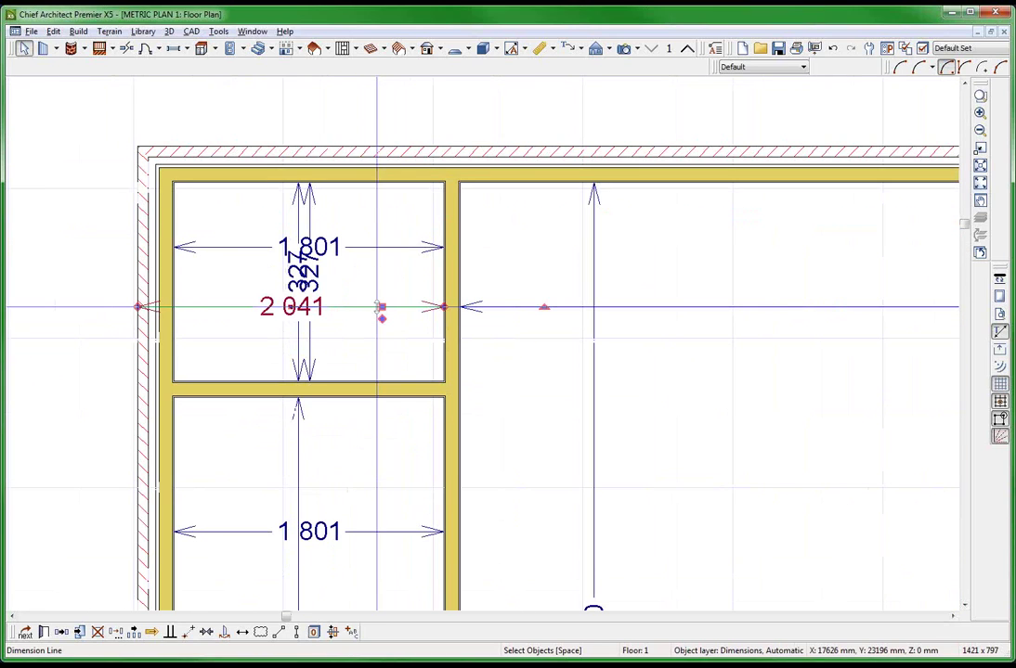
pyautogui.scroll(-5, 379, 307)
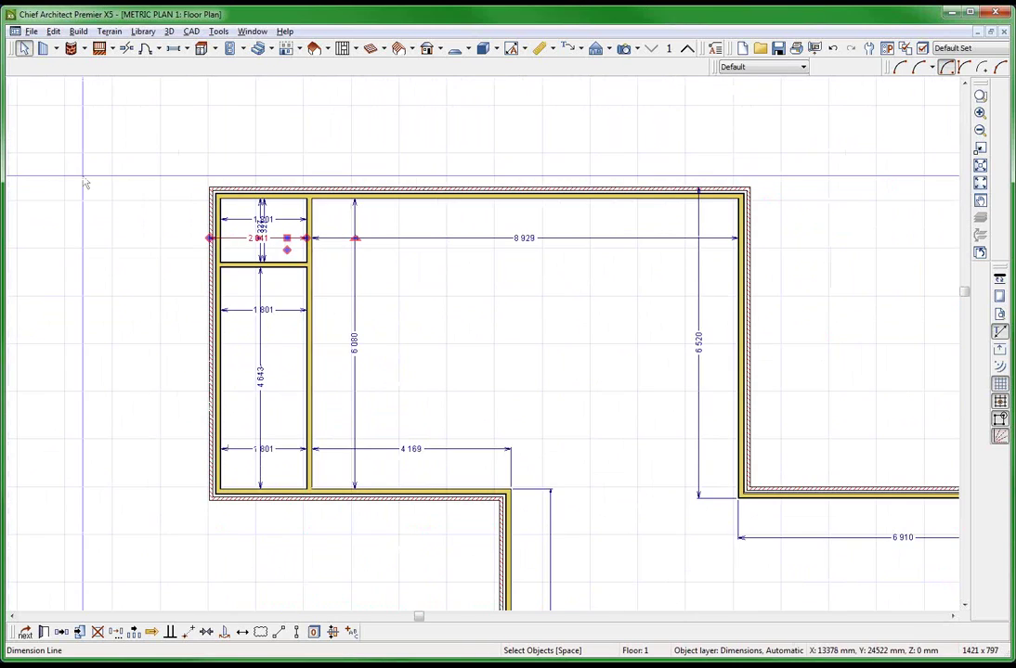
pyautogui.scroll(3, 622, 566)
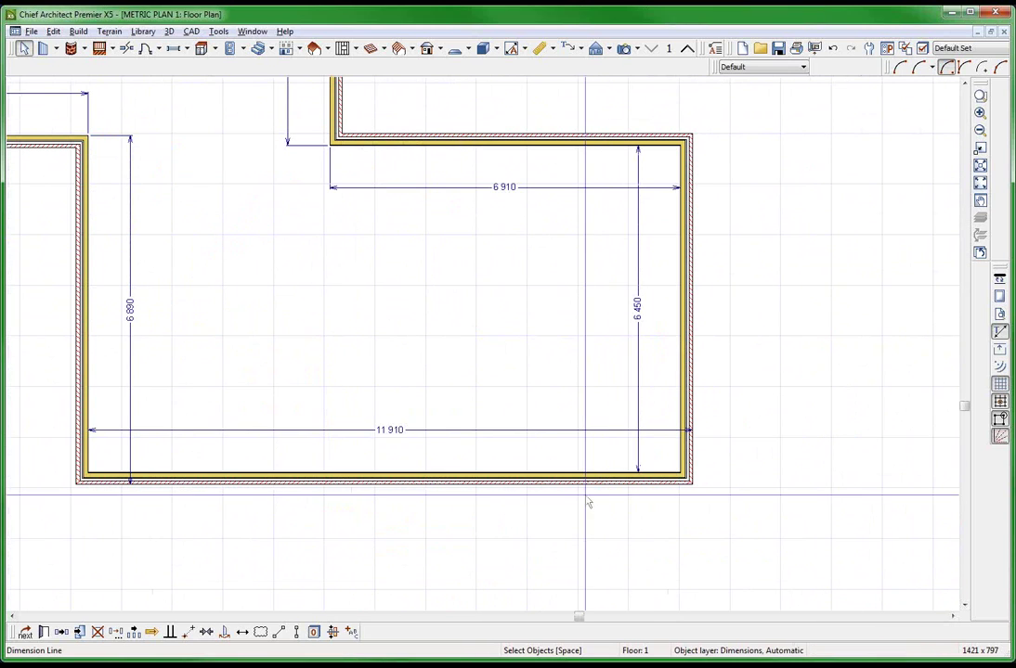
pyautogui.click(585, 420)
pyautogui.click(592, 429)
pyautogui.press('Tab')
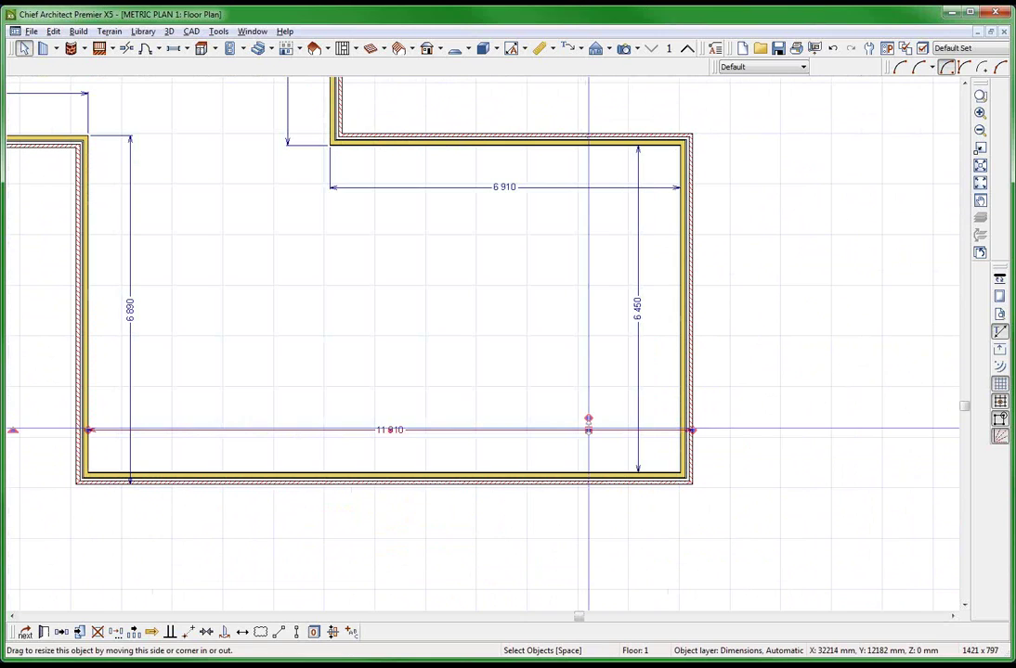
pyautogui.scroll(-1, 621, 483)
pyautogui.scroll(-1, 590, 557)
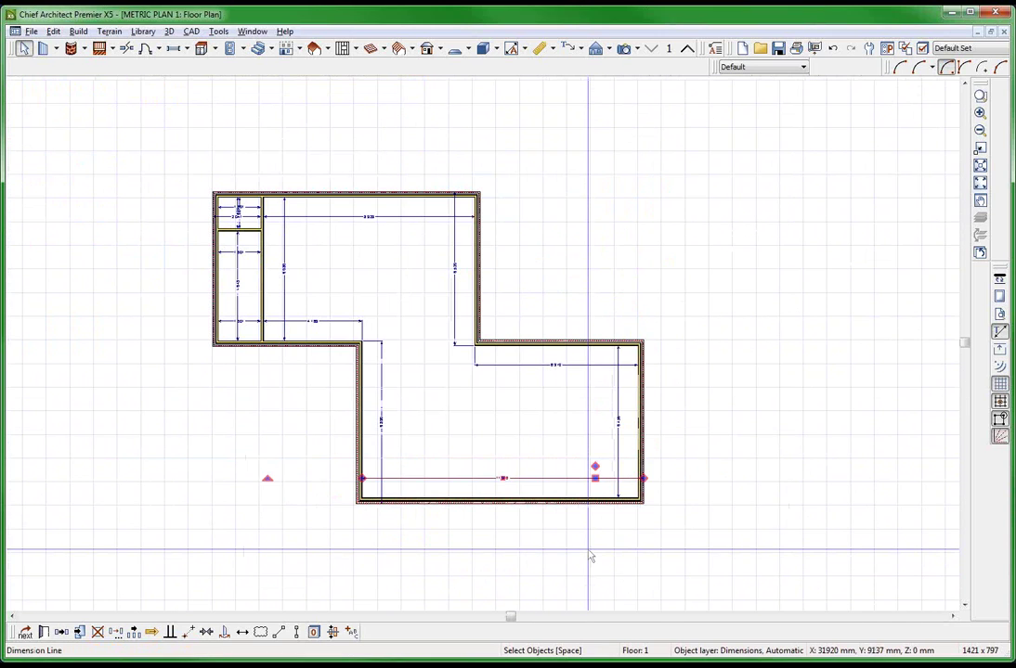
pyautogui.scroll(4, 424, 283)
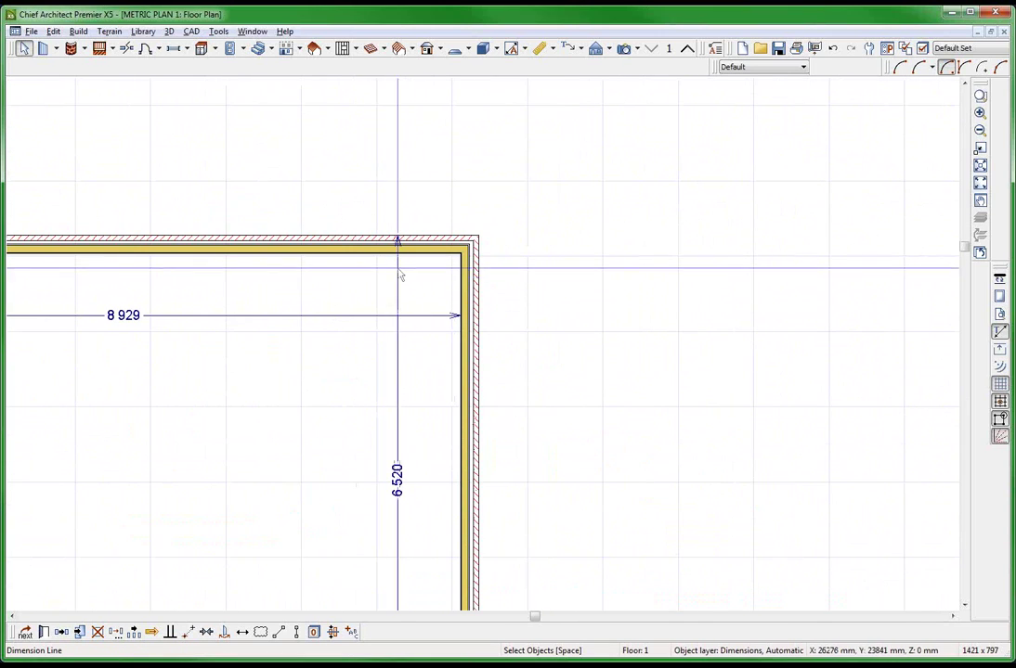
pyautogui.scroll(-5, 436, 232)
pyautogui.scroll(1, 448, 230)
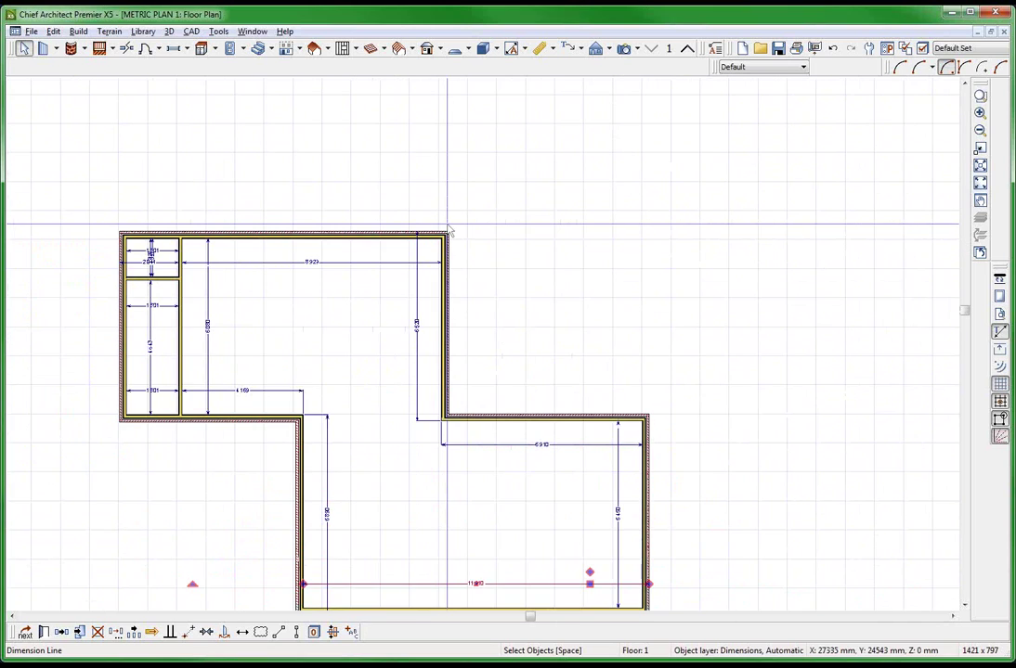
pyautogui.scroll(-1, 422, 186)
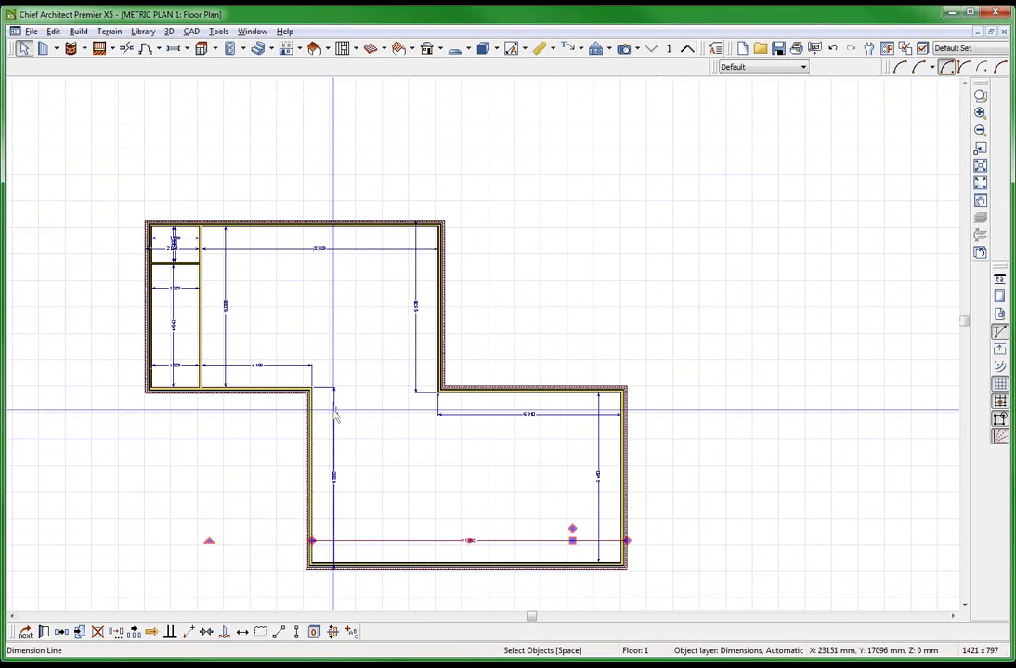
pyautogui.scroll(4, 181, 388)
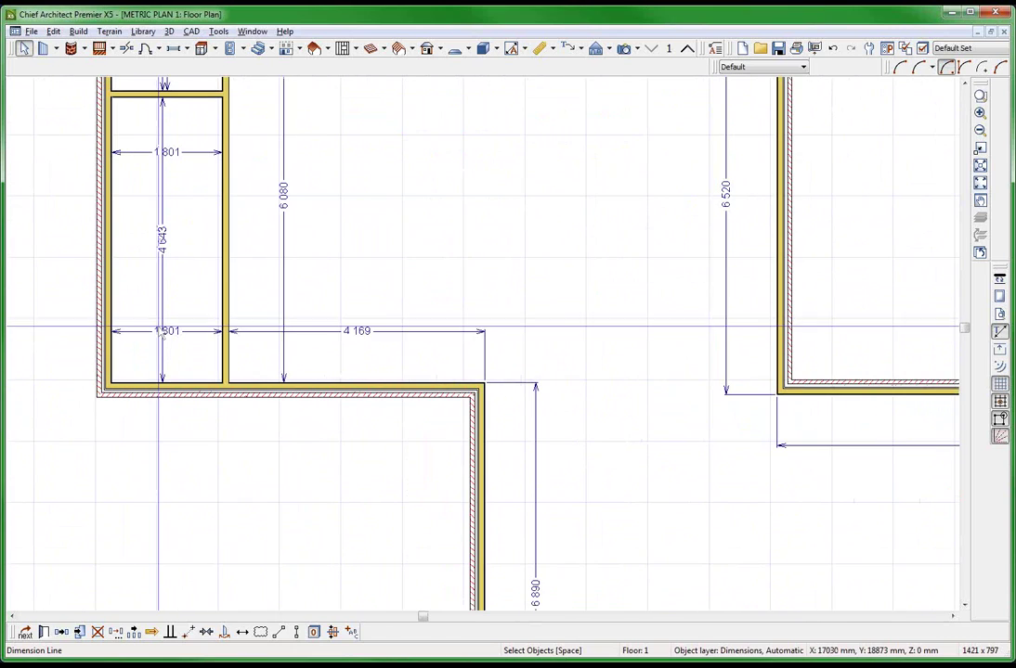
pyautogui.scroll(-2, 469, 344)
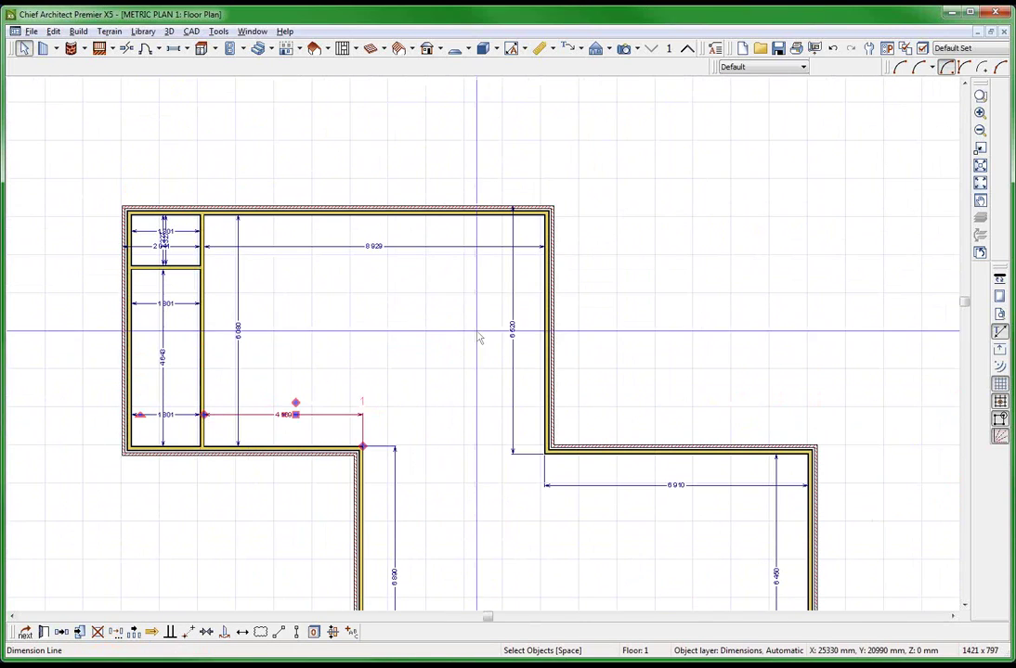
pyautogui.click(514, 334)
pyautogui.scroll(2, 501, 204)
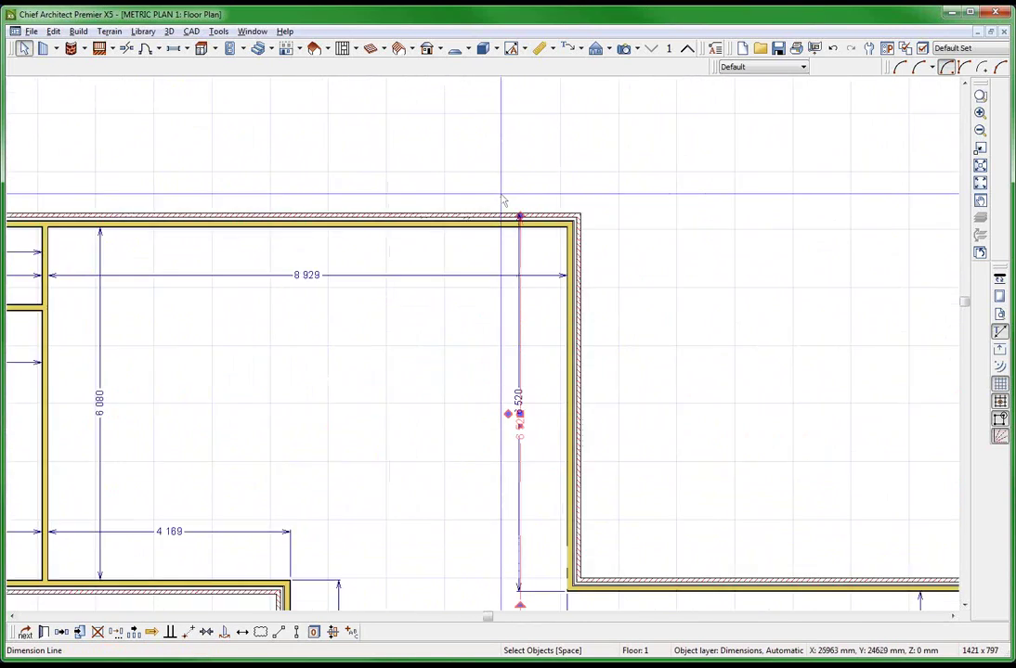
pyautogui.scroll(-4, 511, 279)
pyautogui.scroll(8, 548, 530)
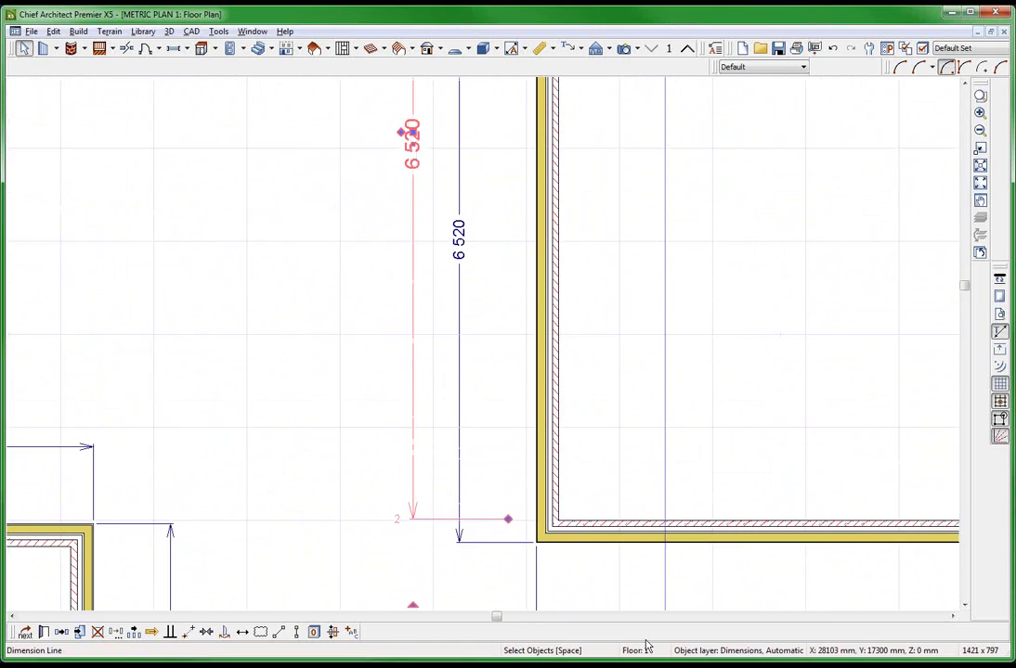
pyautogui.scroll(-8, 569, 474)
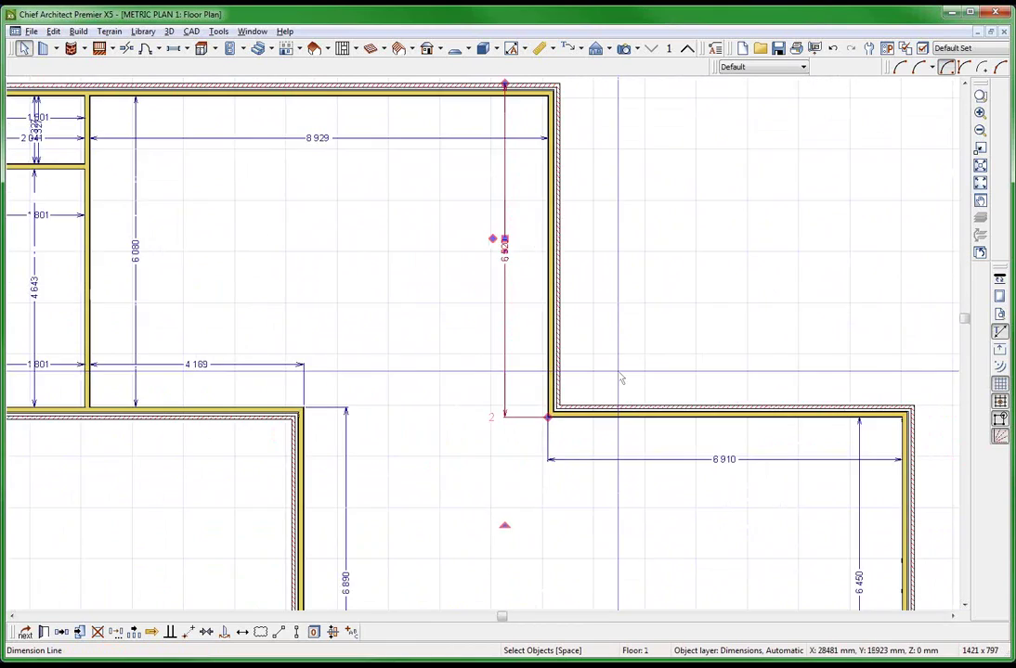
pyautogui.scroll(-2, 613, 346)
pyautogui.press('m')
# - Delete all plan dimensions and set auto interior dimensions to locate walls by Wall Dimension Layer
pyautogui.moveTo(269, 224); pyautogui.dragTo(757, 531)
pyautogui.press('Delete')
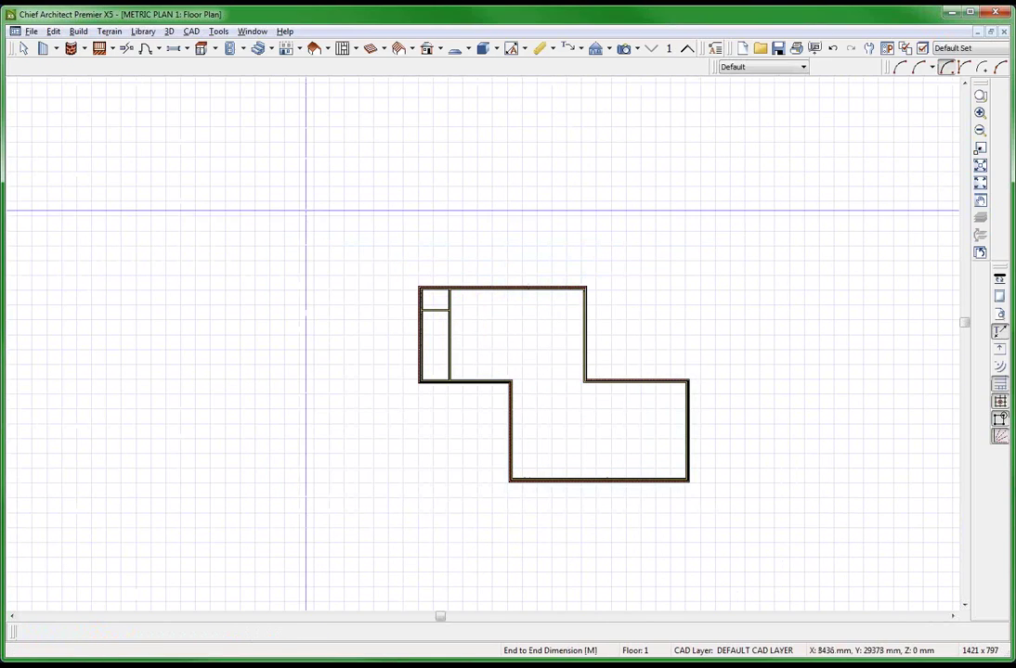
pyautogui.click(54, 31)
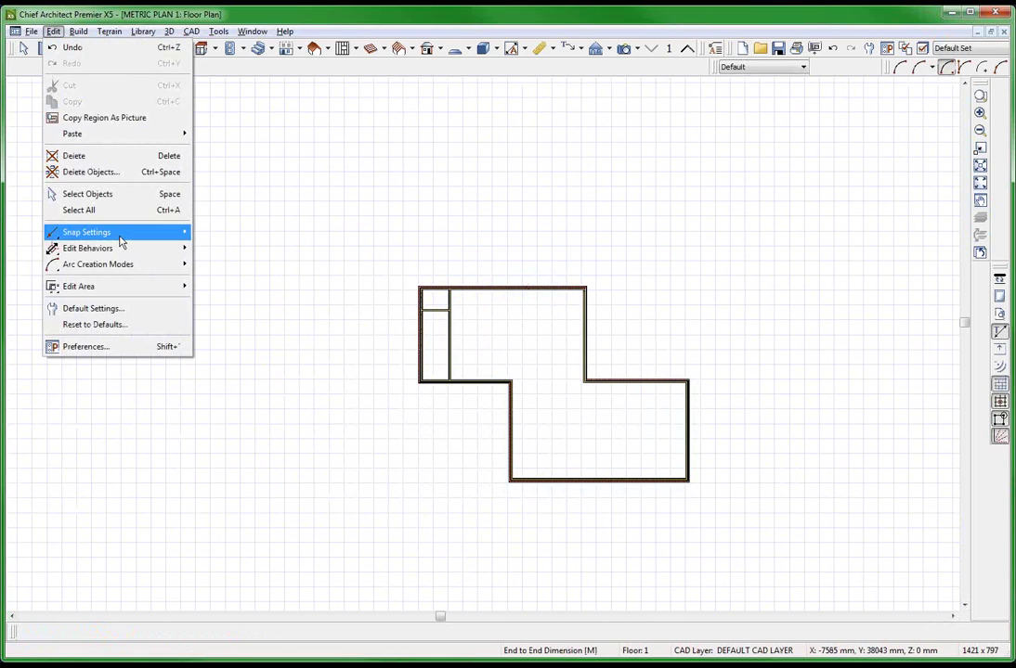
pyautogui.click(115, 312)
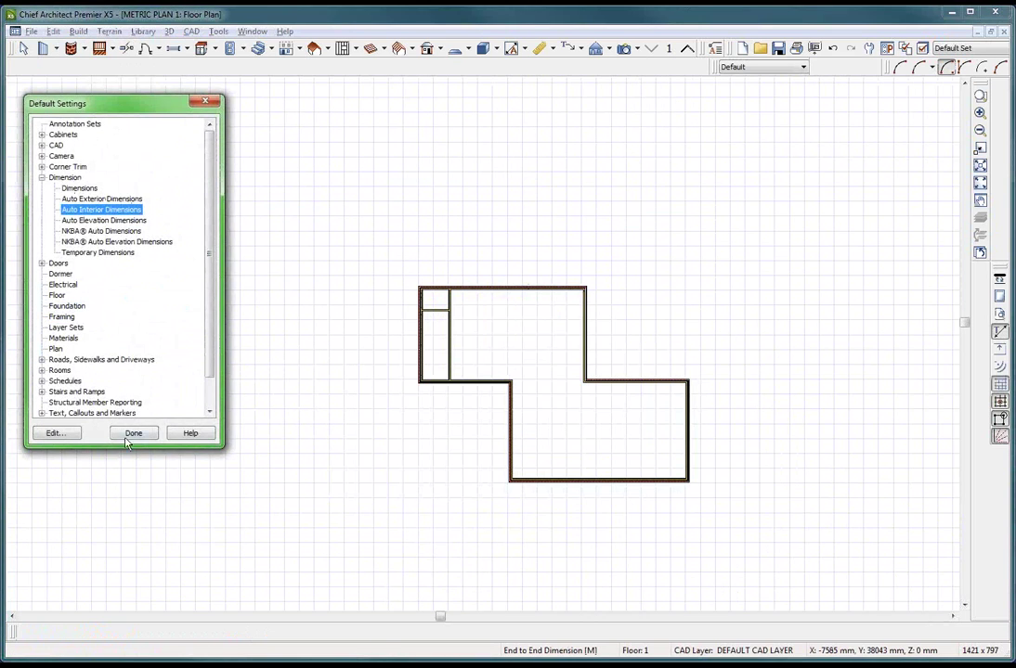
pyautogui.click(54, 434)
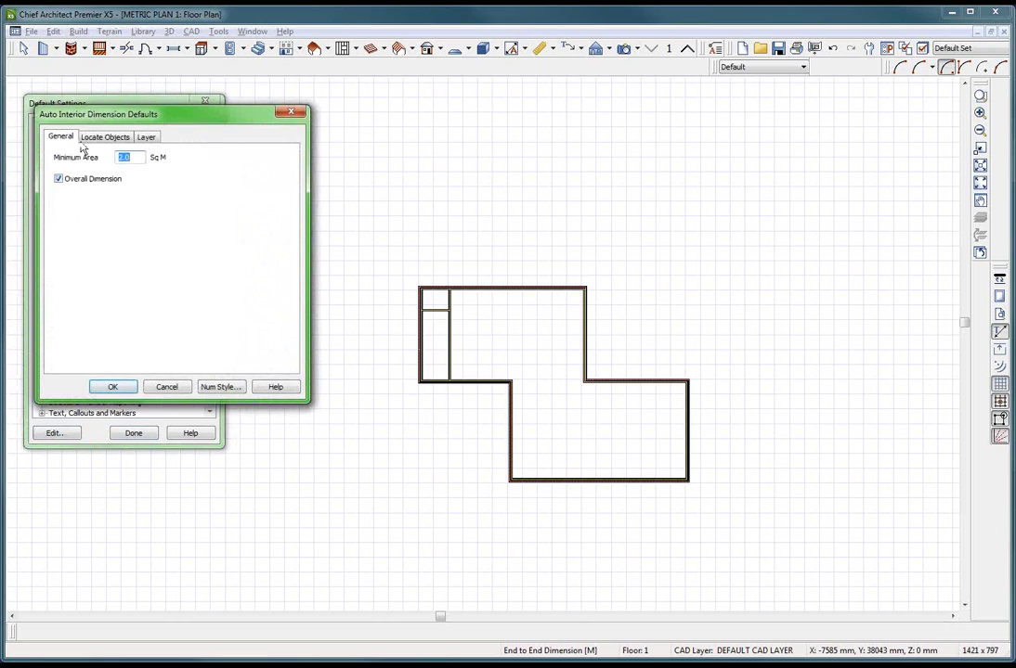
pyautogui.click(103, 137)
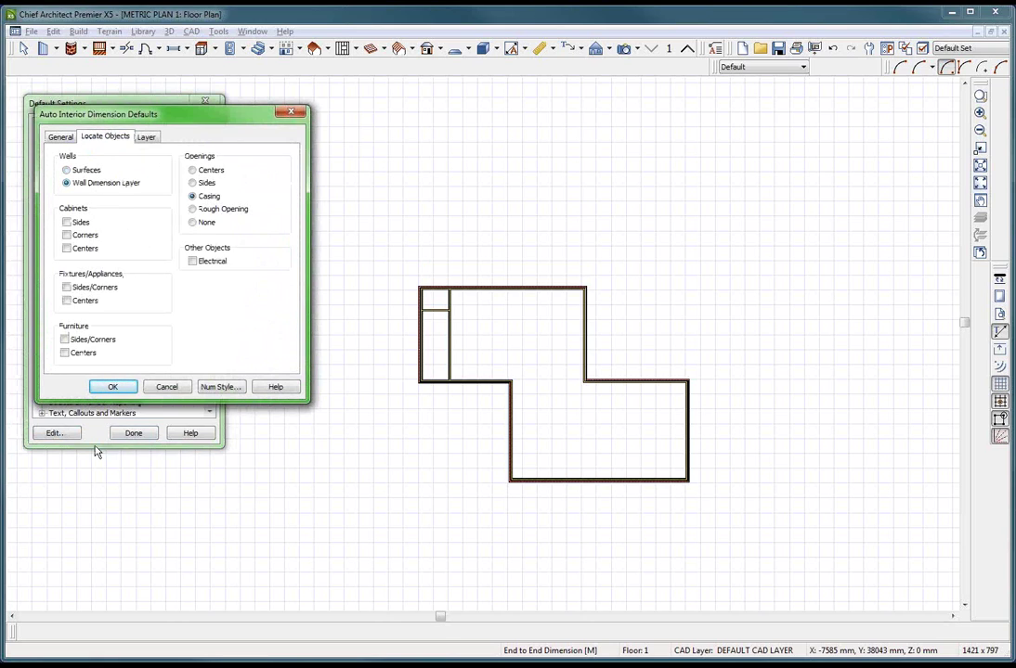
pyautogui.click(114, 388)
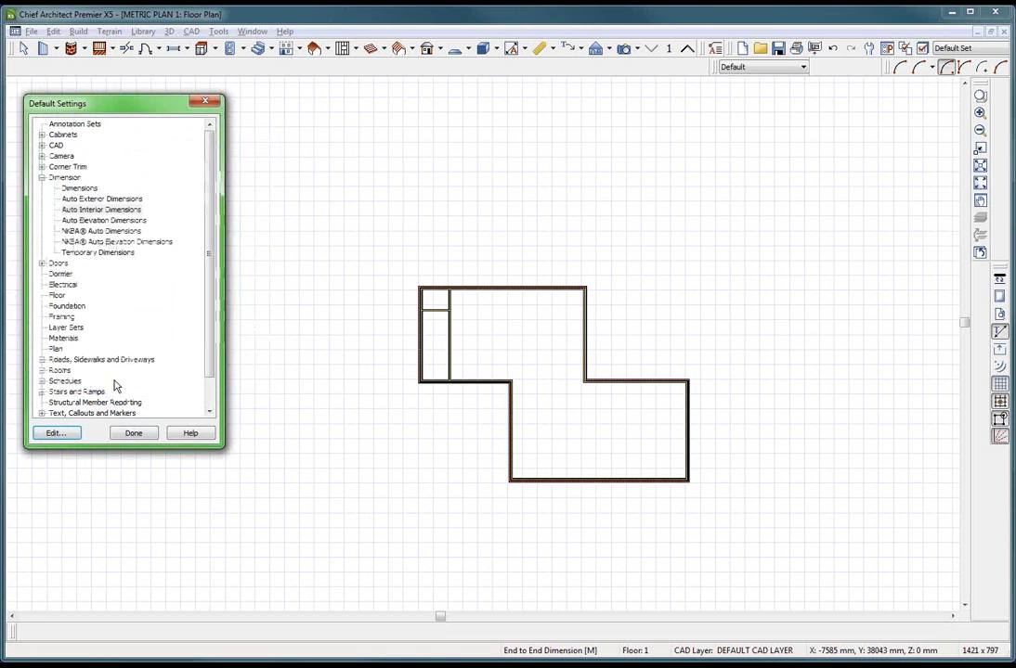
pyautogui.click(134, 434)
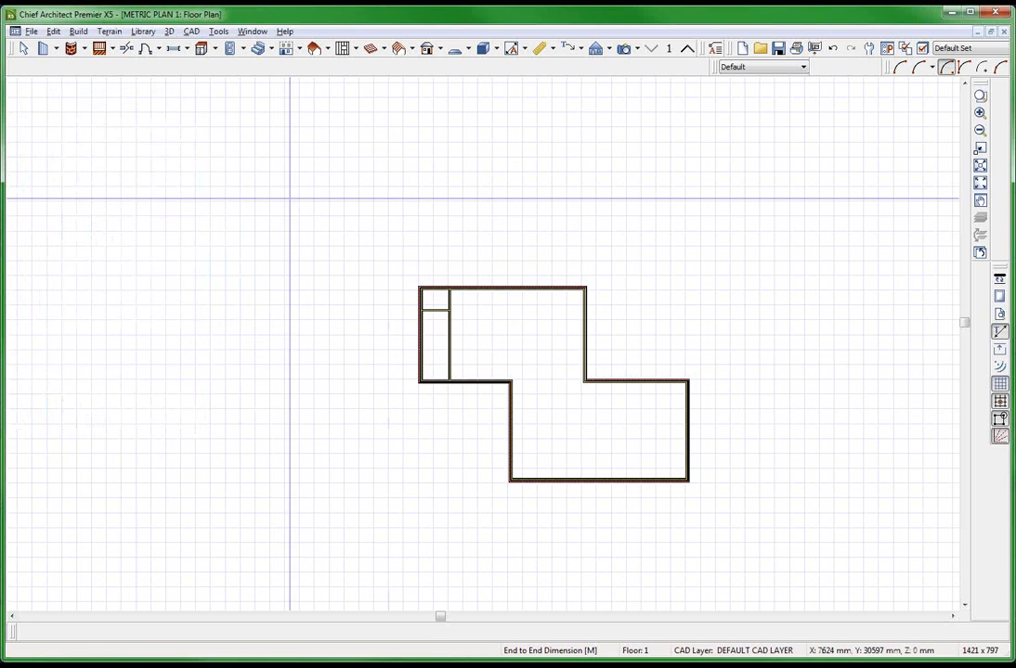
# - Regenerate Auto Interior Dimensions and zoom to check values like 8 949, 6 100 and 1 821
pyautogui.click(512, 48)
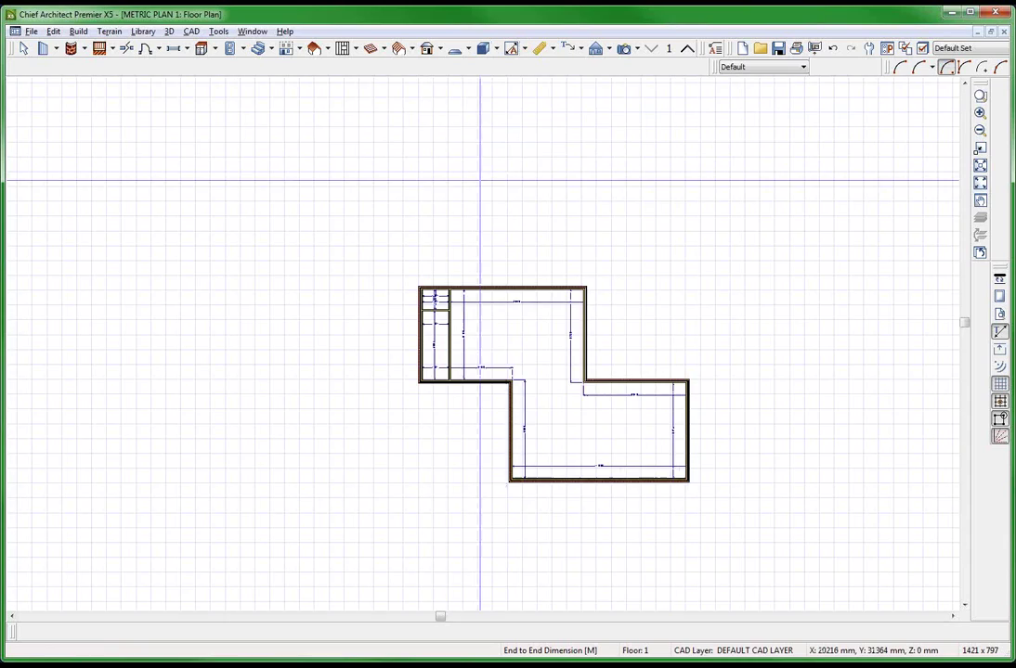
pyautogui.scroll(4, 432, 302)
pyautogui.scroll(5, 441, 290)
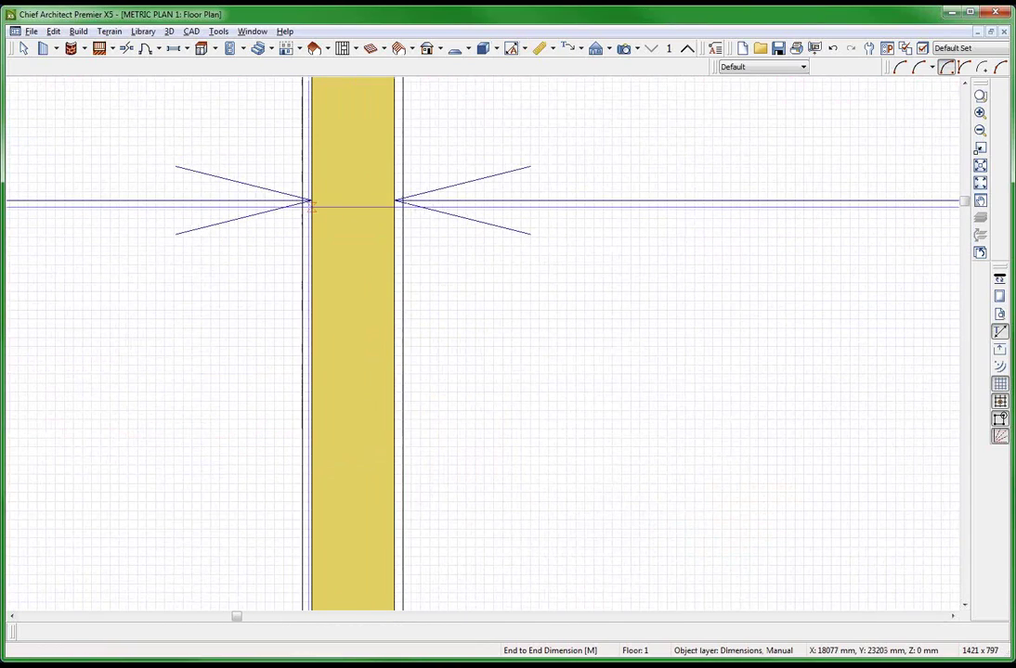
pyautogui.scroll(-3, 282, 213)
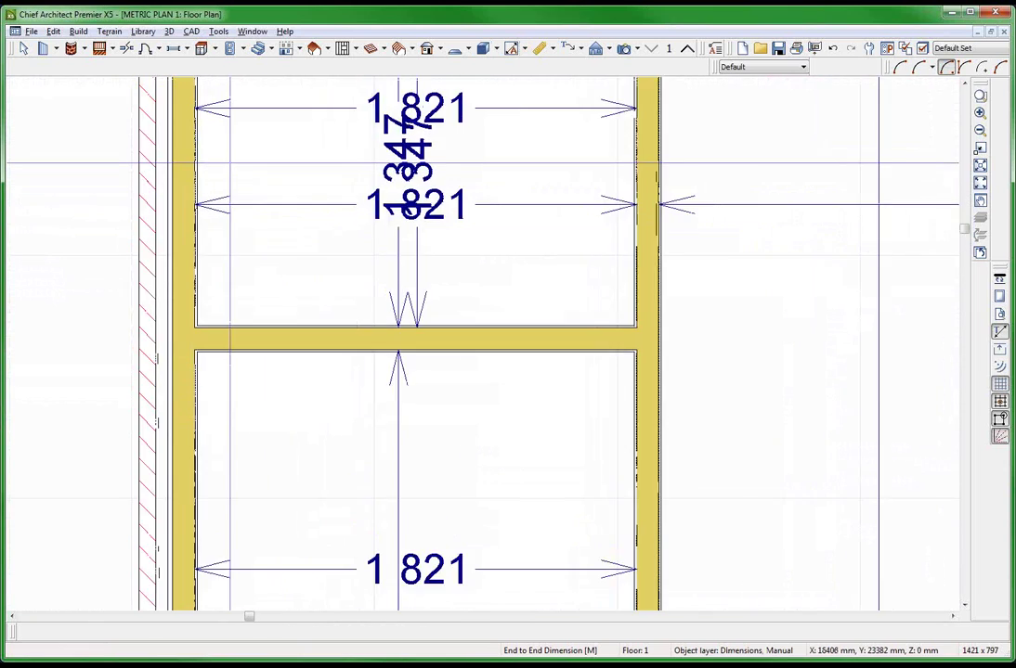
pyautogui.scroll(-5, 237, 163)
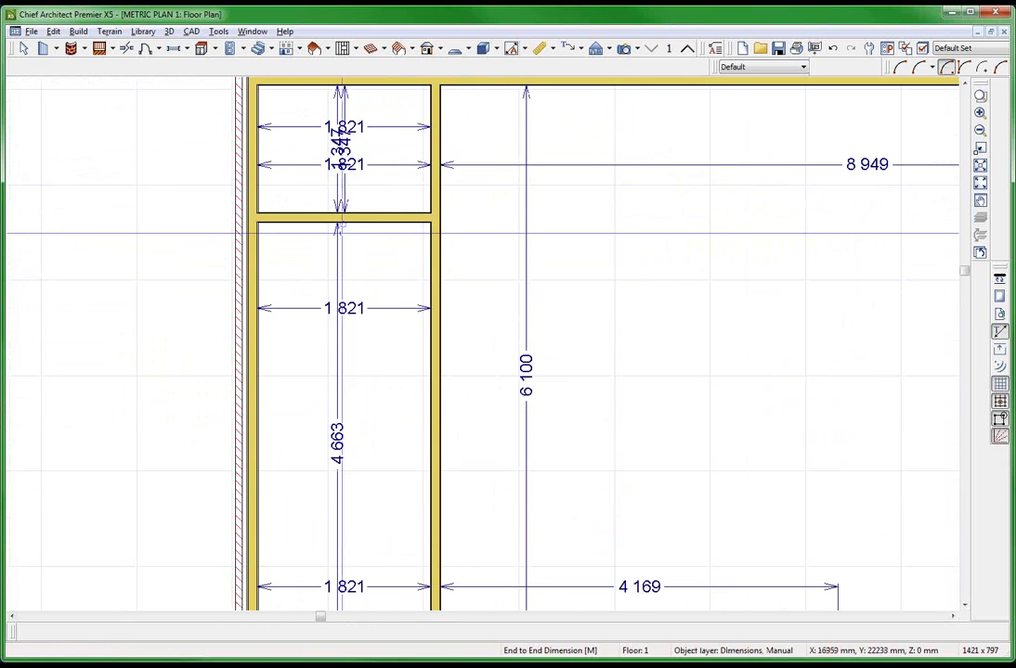
pyautogui.scroll(5, 360, 555)
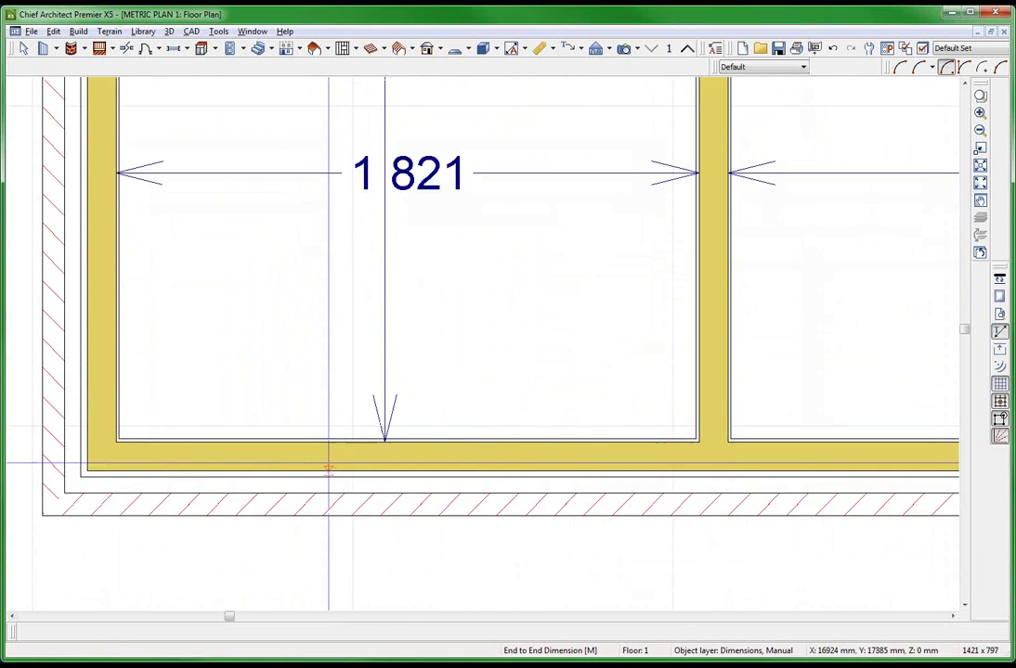
pyautogui.scroll(-4, 358, 442)
# - Select the narrow left room to inspect its dimensions, then deselect it
pyautogui.press('space')
pyautogui.click(404, 390)
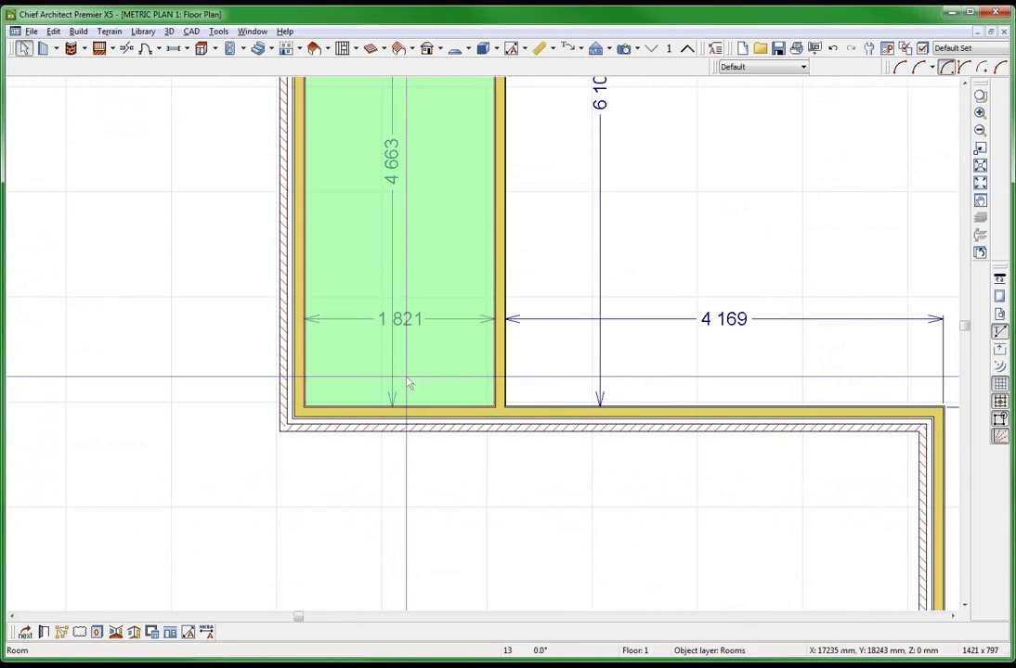
pyautogui.scroll(-3, 354, 494)
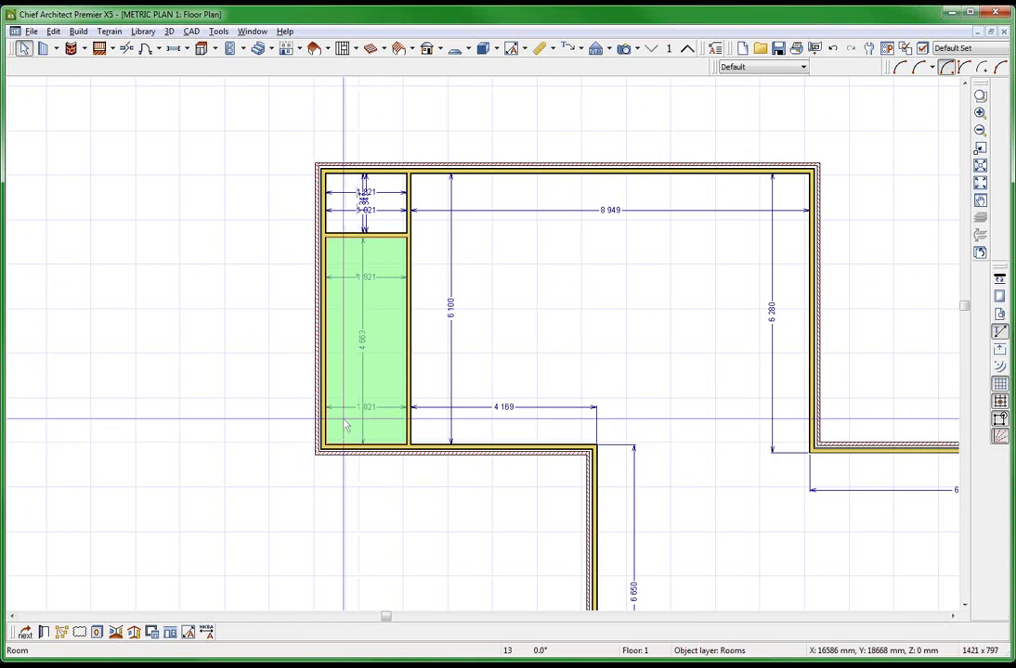
pyautogui.click(252, 299)
pyautogui.scroll(-3, 252, 298)
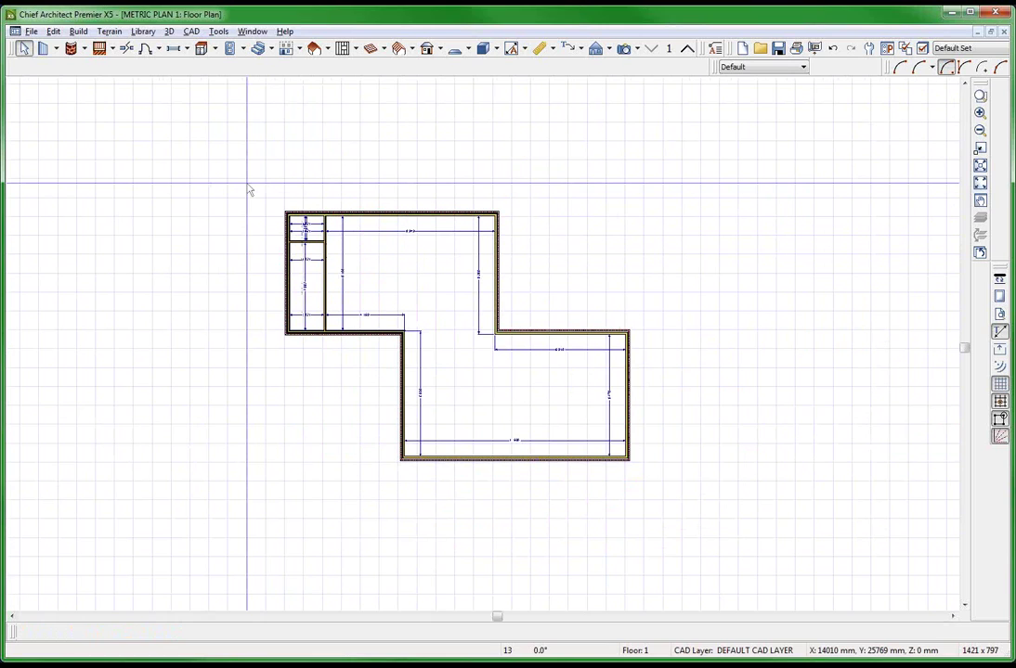
# - Delete all dimensions and room labels, then confirm the Auto Interior Dimension defaults
pyautogui.moveTo(245, 184); pyautogui.dragTo(692, 497)
pyautogui.press('Delete')
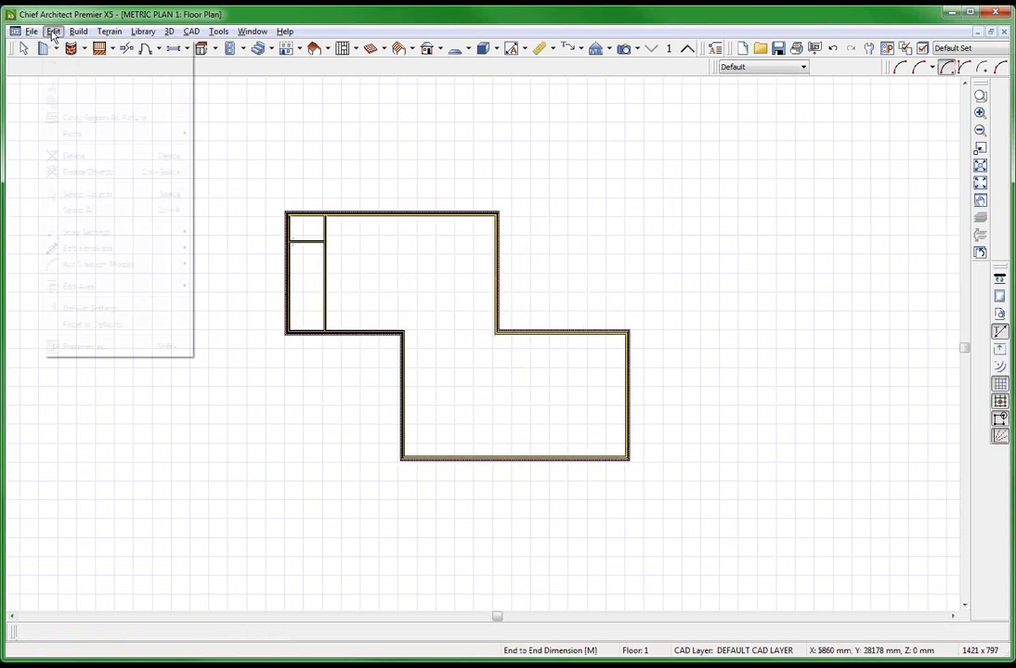
pyautogui.click(54, 31)
pyautogui.click(135, 311)
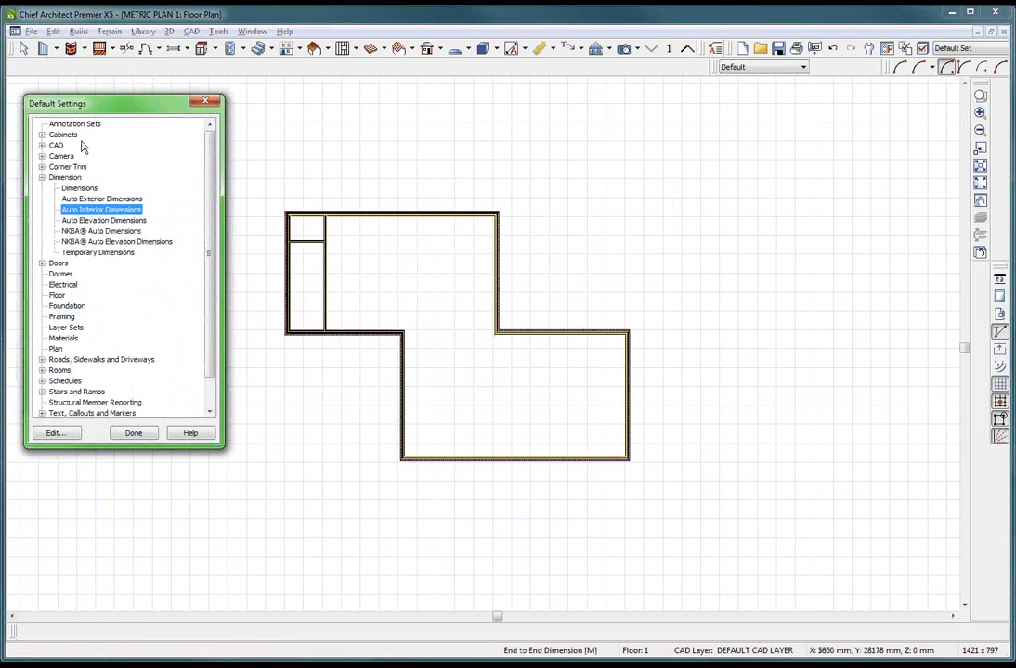
pyautogui.click(54, 433)
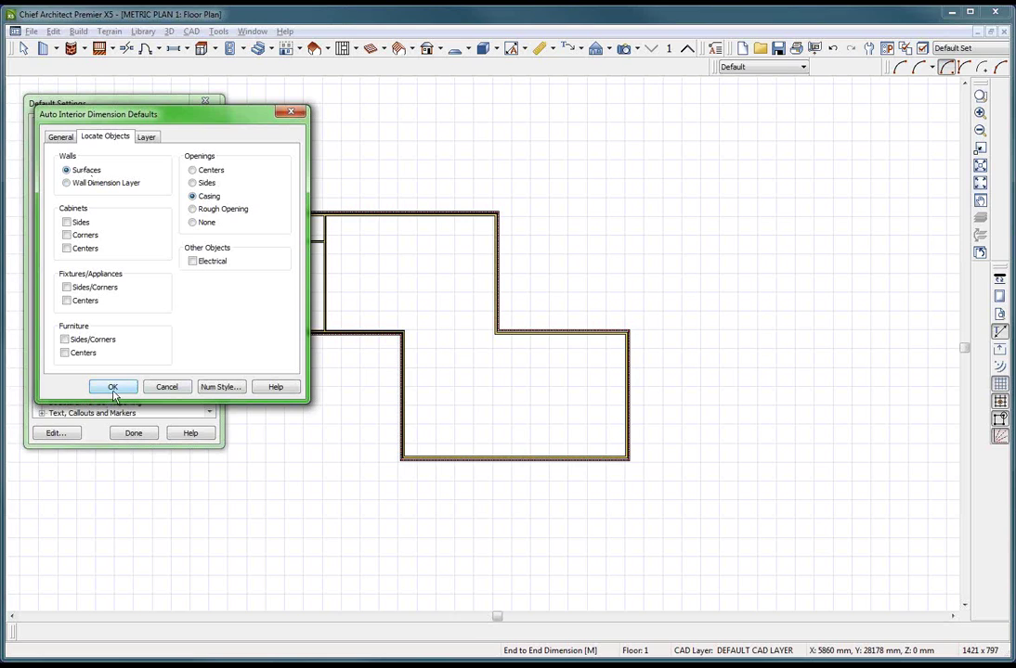
pyautogui.click(112, 388)
pyautogui.click(134, 437)
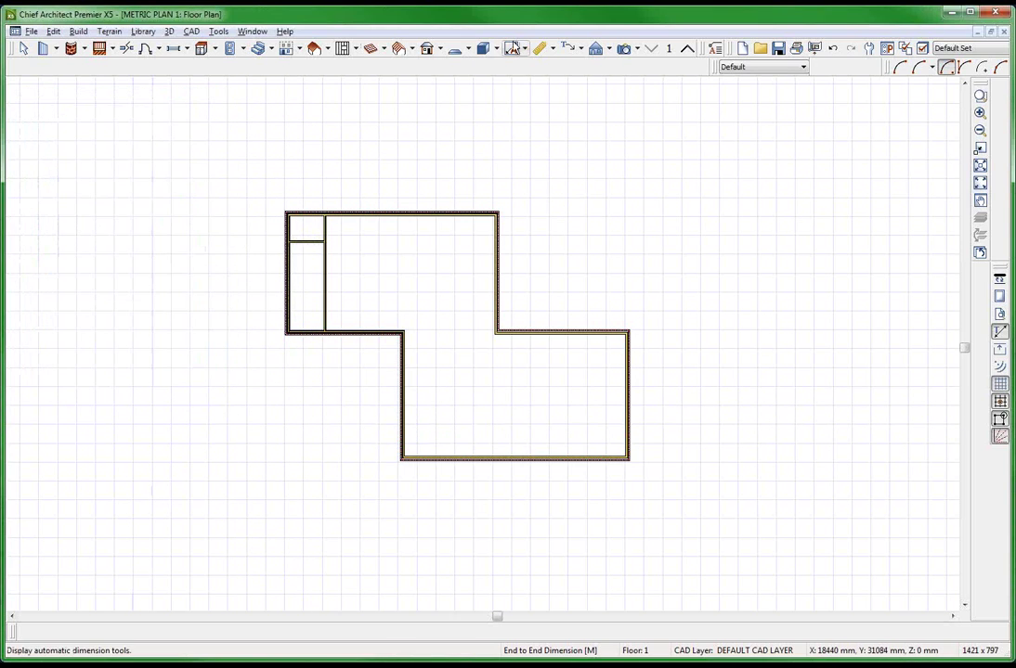
# - Regenerate Auto Interior Dimensions, now reading 8 929, 6 080 and 11 910
pyautogui.click(512, 47)
pyautogui.scroll(5, 233, 297)
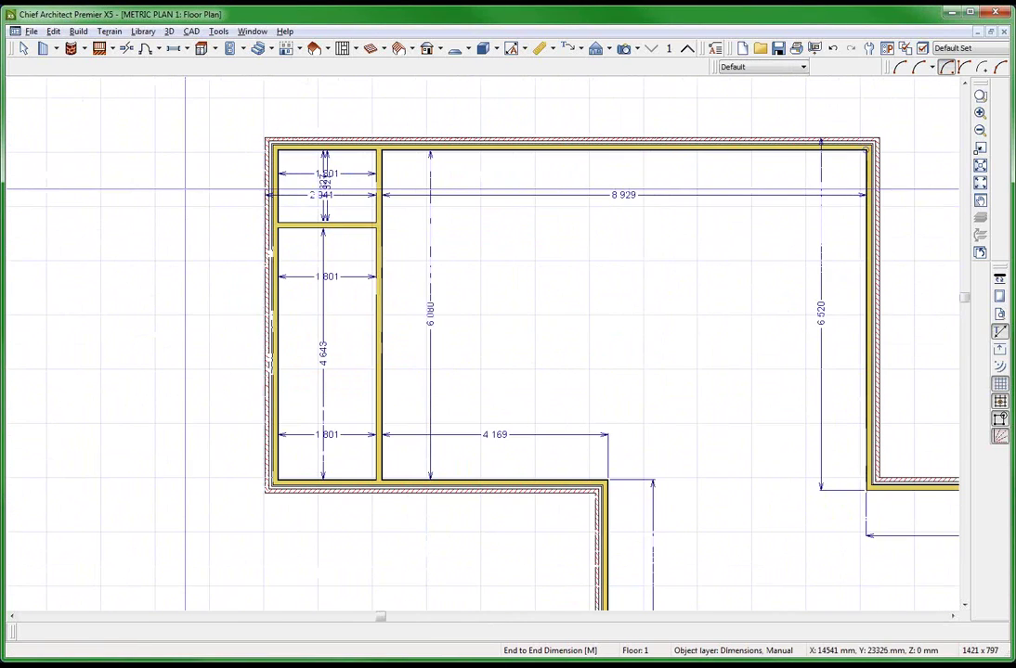
pyautogui.scroll(-2, 177, 212)
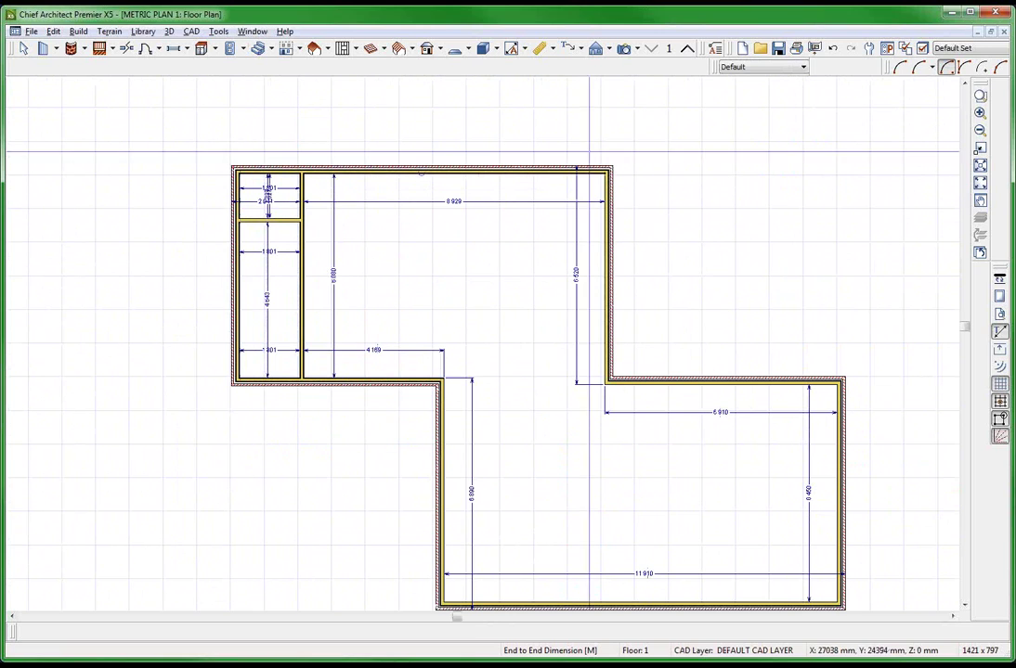
pyautogui.scroll(-3, 692, 192)
pyautogui.press('space')
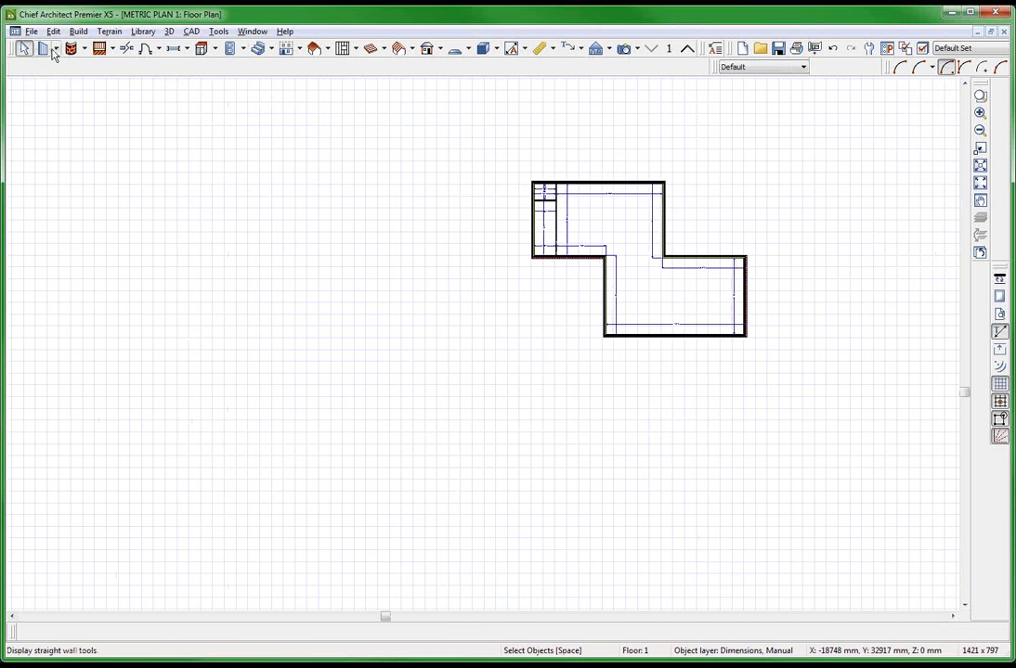
# - Draw a closed L-shaped outline using the Straight Exterior Wall tool
pyautogui.click(57, 51)
pyautogui.click(93, 68)
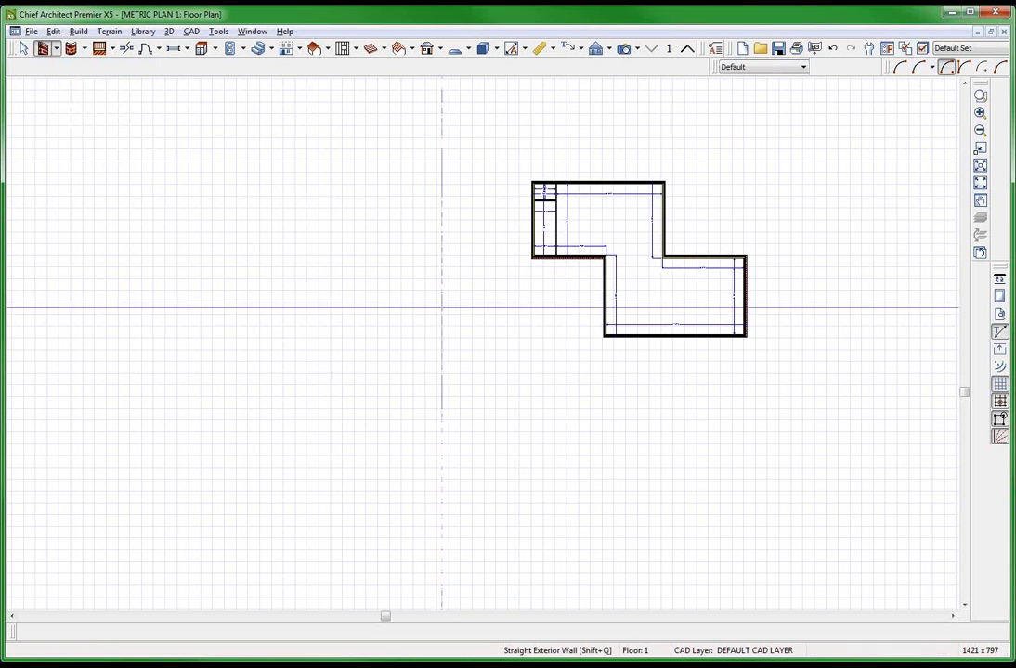
pyautogui.moveTo(422, 339)
pyautogui.mouseDown()
pyautogui.moveTo(348, 339)
pyautogui.moveTo(351, 287)
pyautogui.moveTo(306, 281)
pyautogui.moveTo(302, 229)
pyautogui.moveTo(396, 247)
pyautogui.moveTo(423, 228)
pyautogui.mouseUp()
pyautogui.scroll(4, 409, 329)
pyautogui.press('space')
pyautogui.scroll(6, 324, 107)
pyautogui.scroll(-4, 701, 125)
pyautogui.scroll(8, 311, 220)
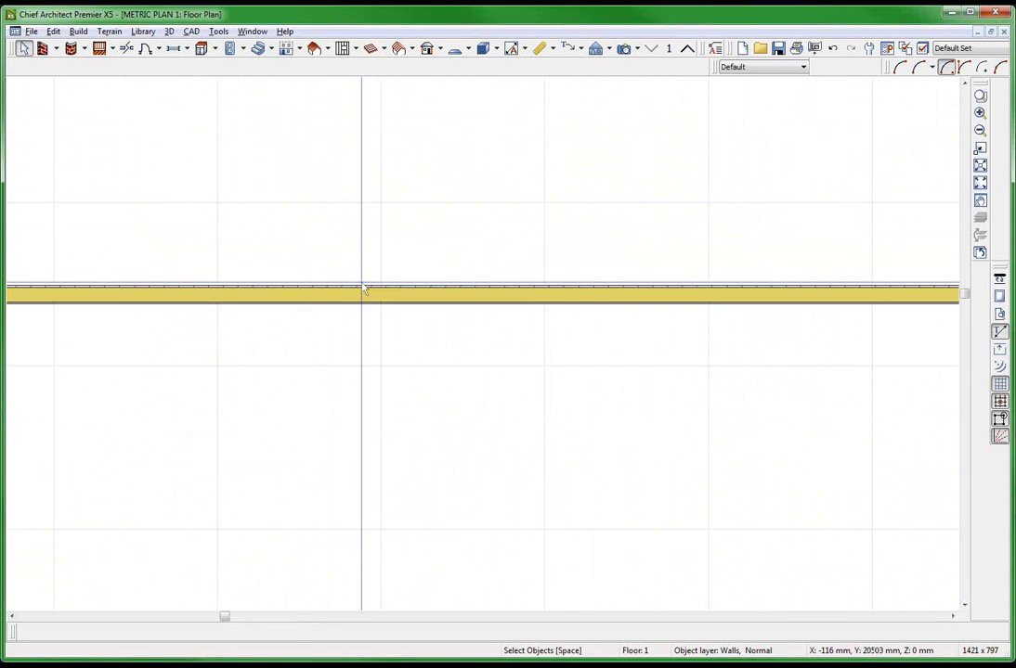
# - Inspect the top wall's specification (Siding-Thin, 9 820 mm) without changes, then deselect it
pyautogui.doubleClick(363, 289)
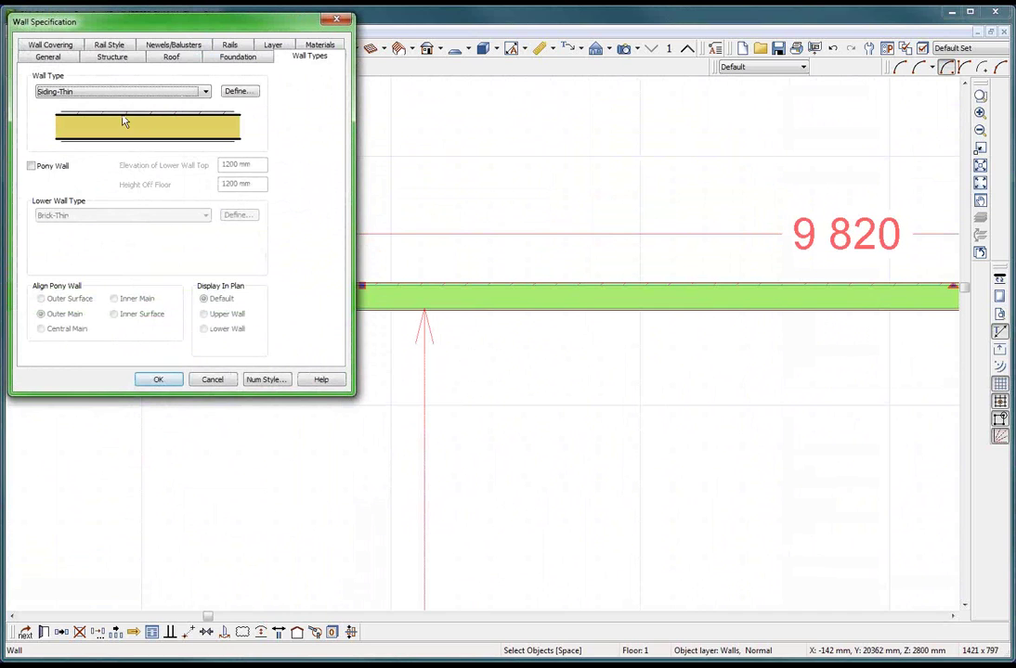
pyautogui.click(213, 380)
pyautogui.scroll(-5, 480, 281)
pyautogui.scroll(2, 534, 443)
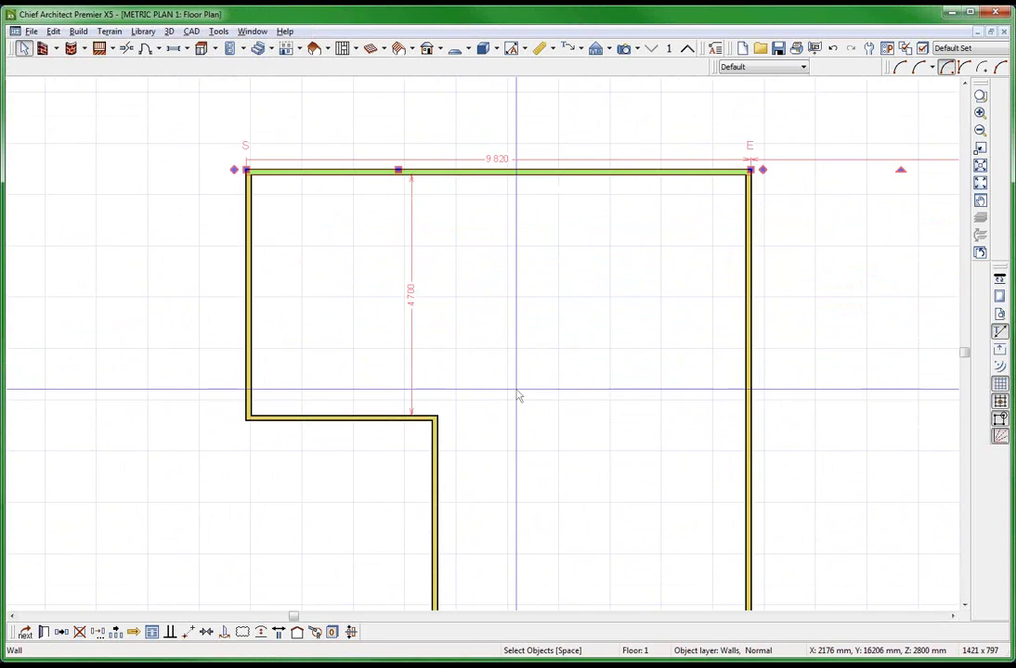
pyautogui.click(519, 396)
pyautogui.press('Escape')
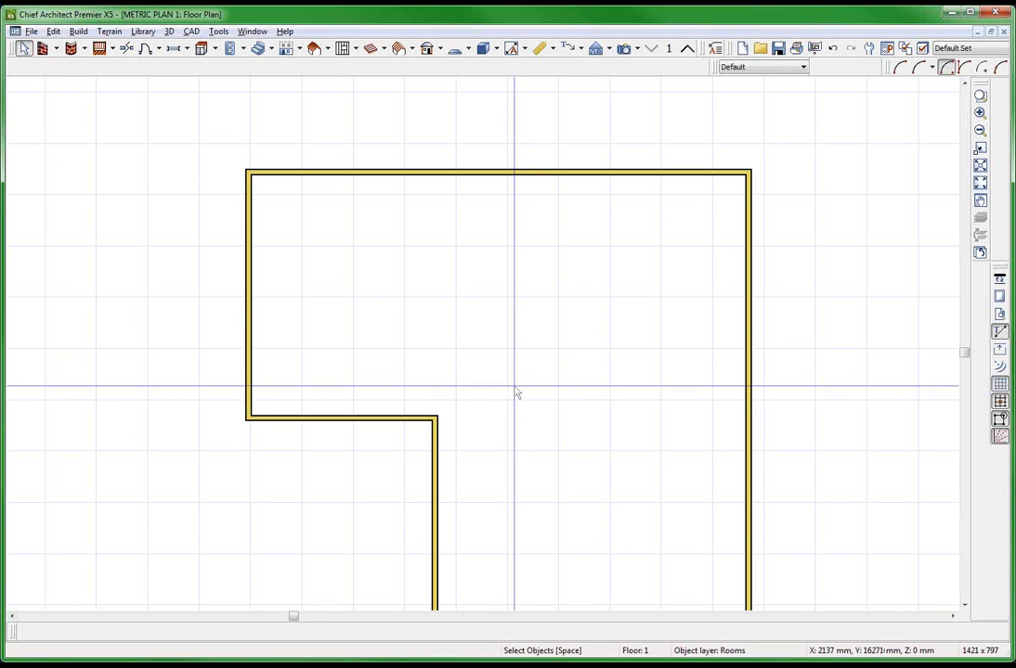
# - Generate automatic interior dimensions, labelling the outline 9 820 and 5 990
pyautogui.scroll(-3, 519, 396)
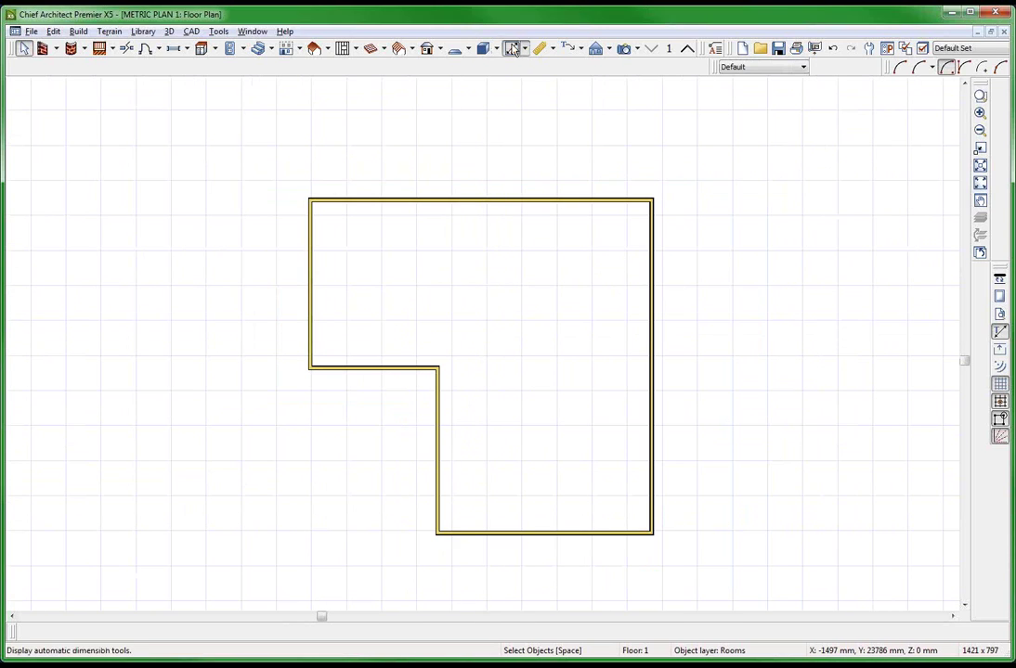
pyautogui.click(509, 48)
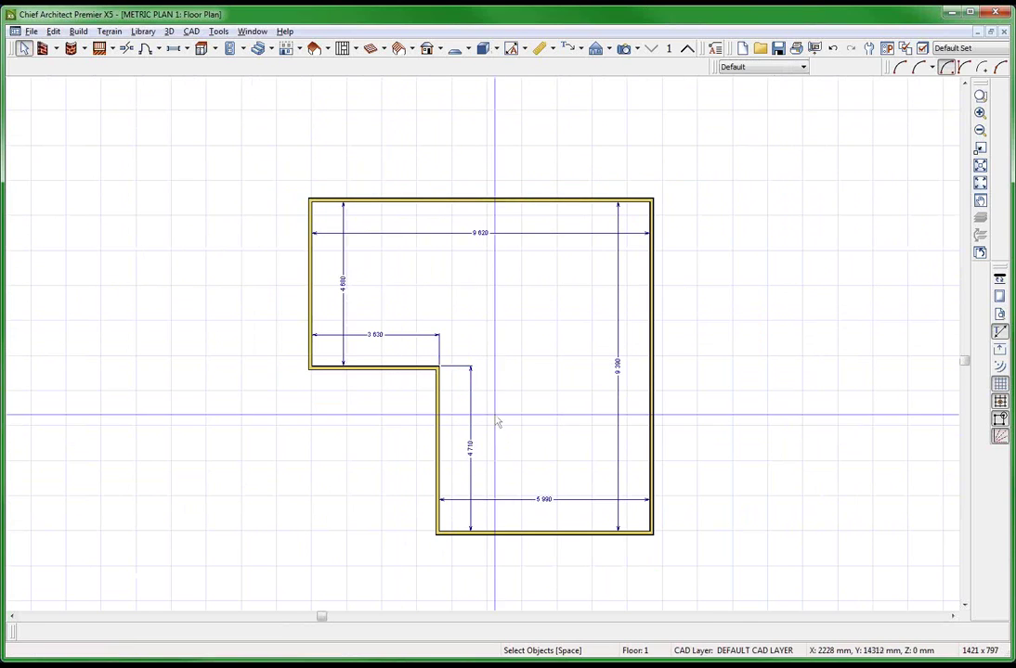
pyautogui.scroll(6, 390, 538)
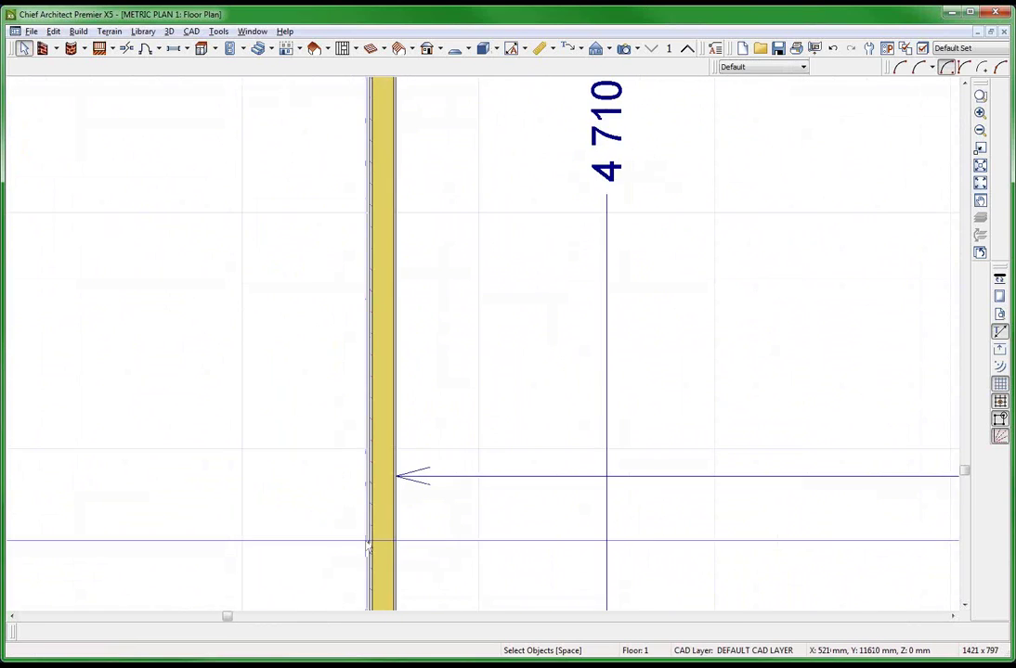
pyautogui.scroll(-4, 369, 548)
pyautogui.scroll(5, 324, 214)
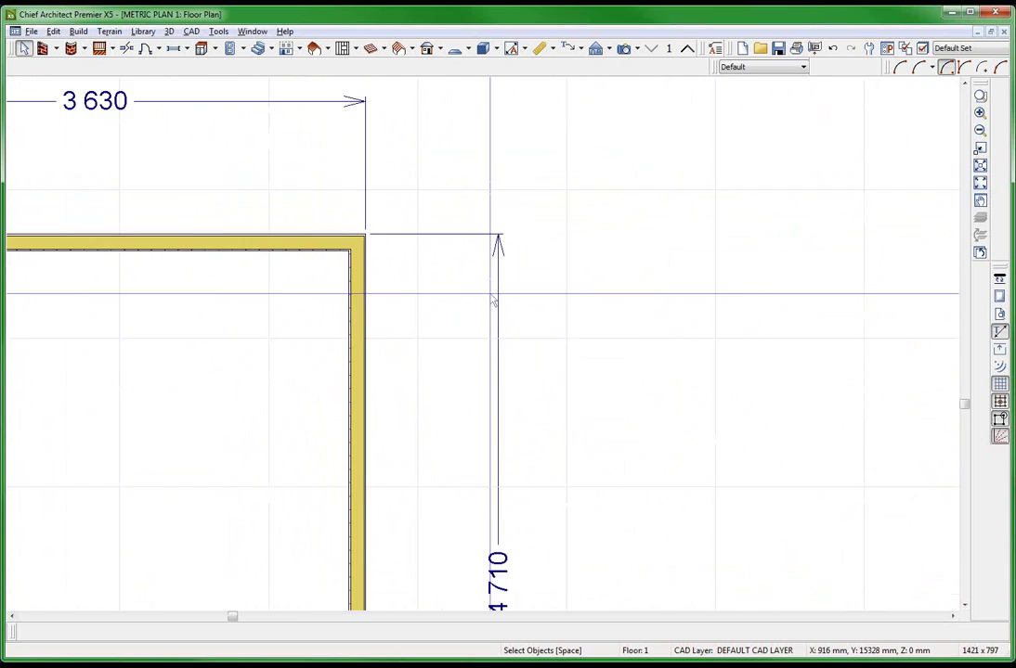
pyautogui.scroll(-4, 324, 214)
# - Close the METRIC PLAN 1 window with Ctrl+W, bringing up the save prompt
pyautogui.click(530, 220)
pyautogui.scroll(-2, 531, 220)
pyautogui.click(314, 312)
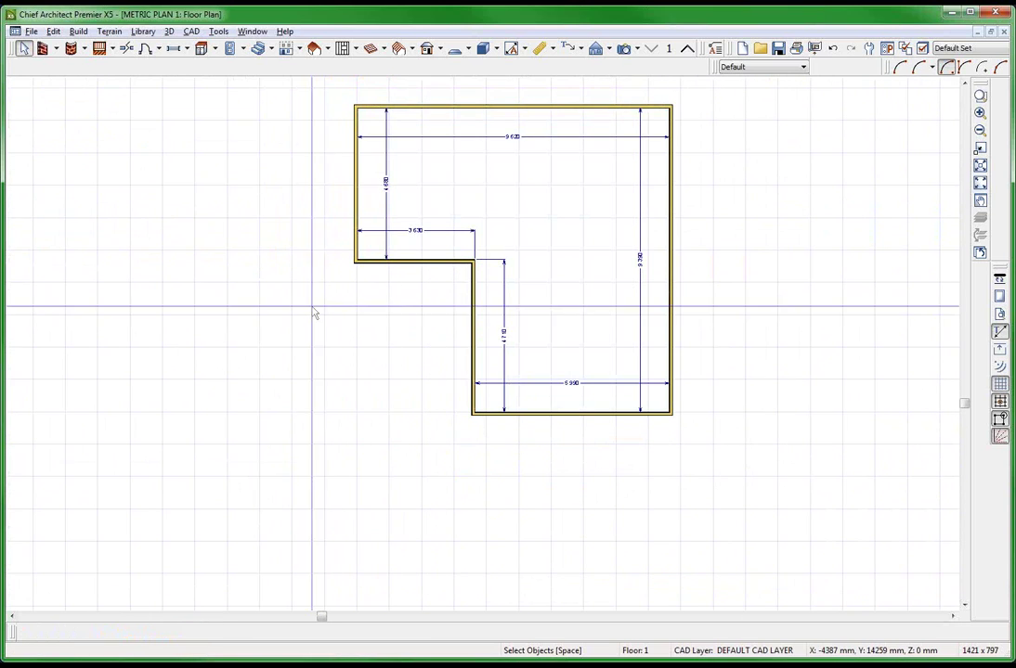
pyautogui.hotkey('ctrl', 'w')
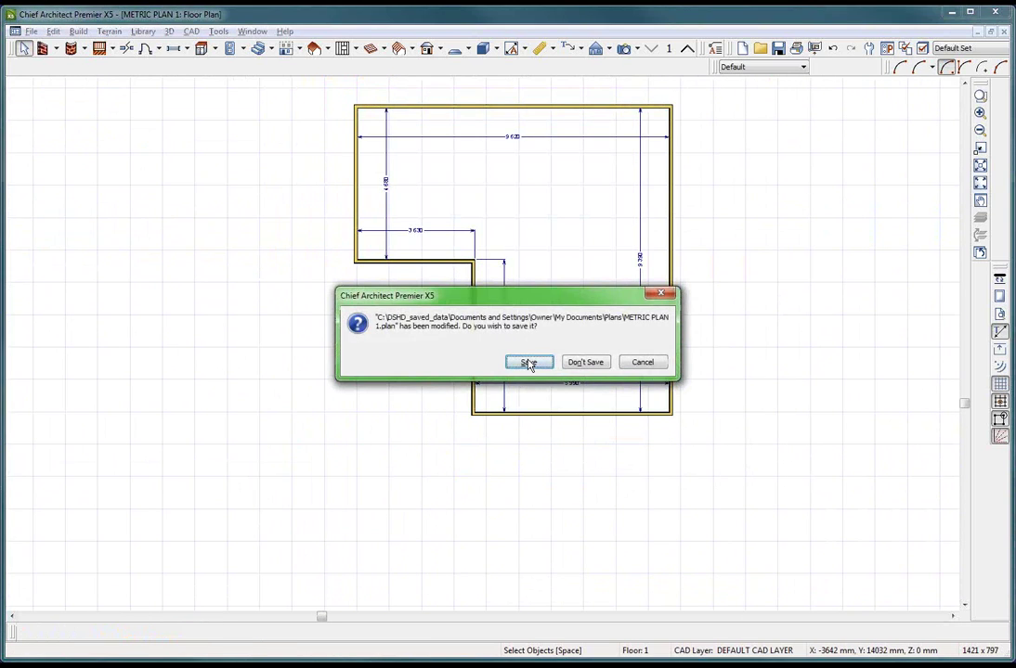
# - Save the metric plan and return to the Untitled 2 floor plan
pyautogui.click(528, 363)
pyautogui.click(448, 262)
pyautogui.scroll(-3, 488, 61)
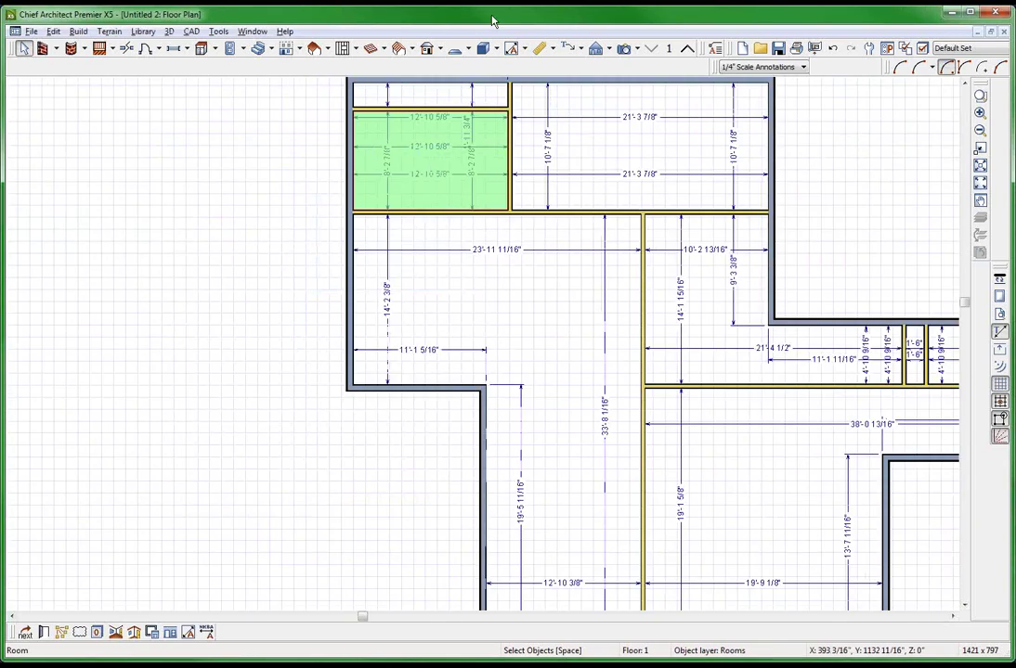
pyautogui.scroll(-3, 534, 344)
pyautogui.scroll(2, 647, 318)
# - Shift-select every exterior wall of the Untitled 2 plan
pyautogui.click(663, 322)
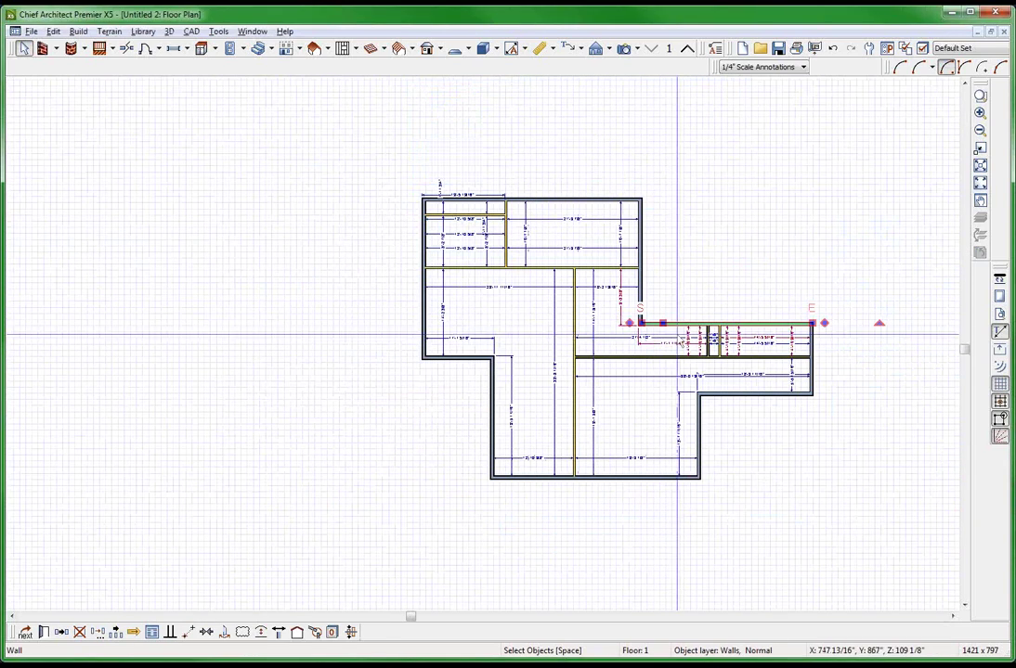
pyautogui.keyDown('shift'); pyautogui.click(814, 392); pyautogui.keyUp('shift')
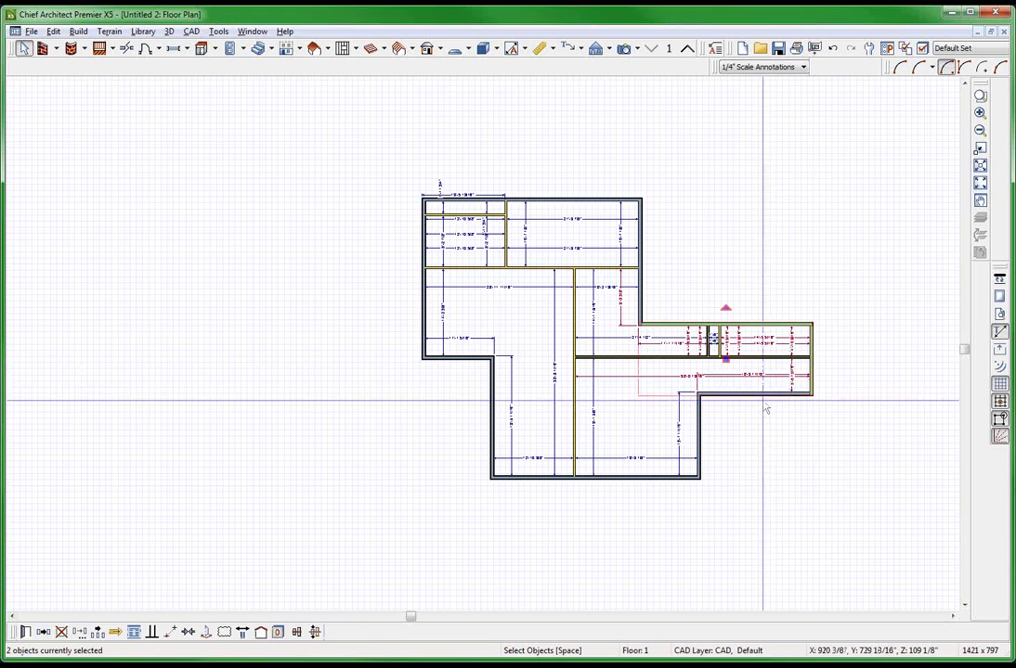
pyautogui.keyDown('shift'); pyautogui.click(619, 477); pyautogui.keyUp('shift')
pyautogui.keyDown('shift'); pyautogui.click(490, 399); pyautogui.keyUp('shift')
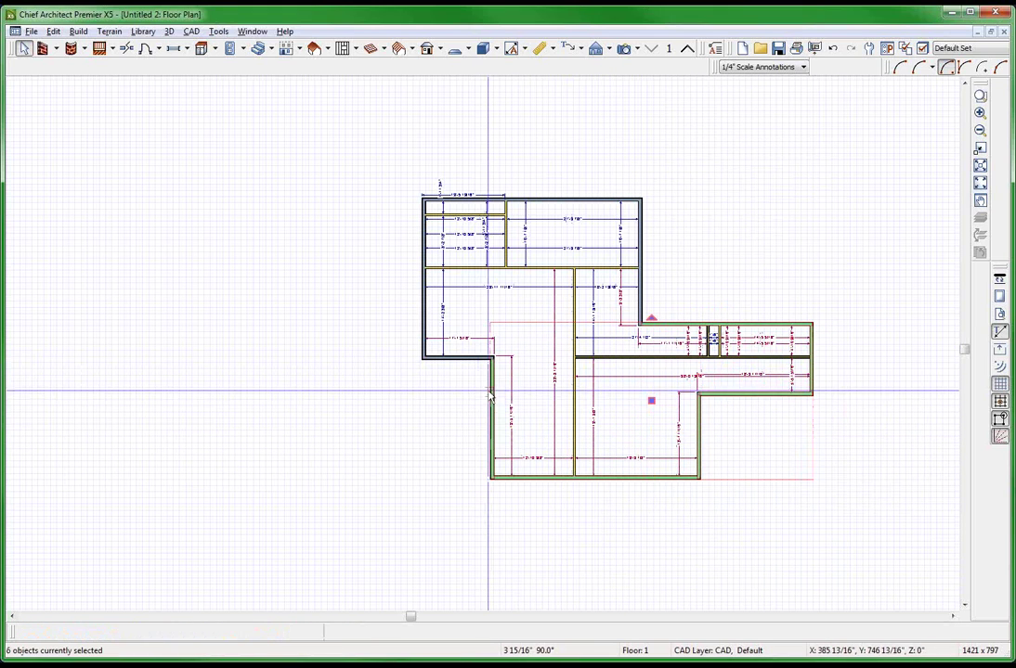
pyautogui.keyDown('shift'); pyautogui.click(469, 357); pyautogui.keyUp('shift')
pyautogui.keyDown('shift'); pyautogui.click(429, 321); pyautogui.keyUp('shift')
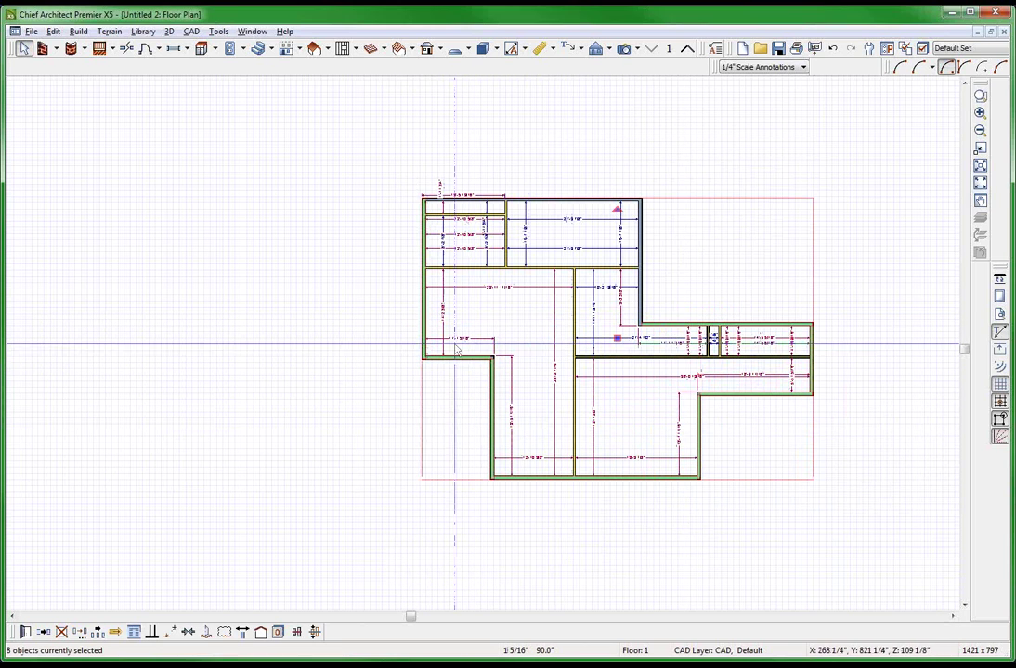
pyautogui.keyDown('shift'); pyautogui.click(641, 236); pyautogui.keyUp('shift')
pyautogui.keyDown('shift'); pyautogui.click(641, 237); pyautogui.keyUp('shift')
pyautogui.scroll(1, 650, 260)
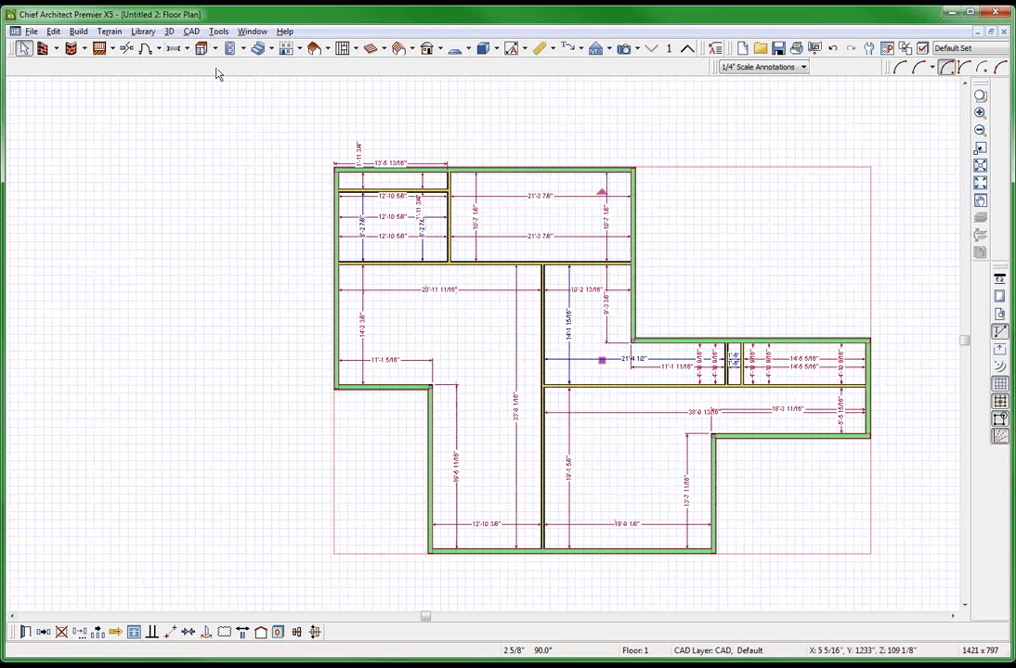
# - Change the selected walls' type from Siding-6 to Brick-4
pyautogui.click(141, 92)
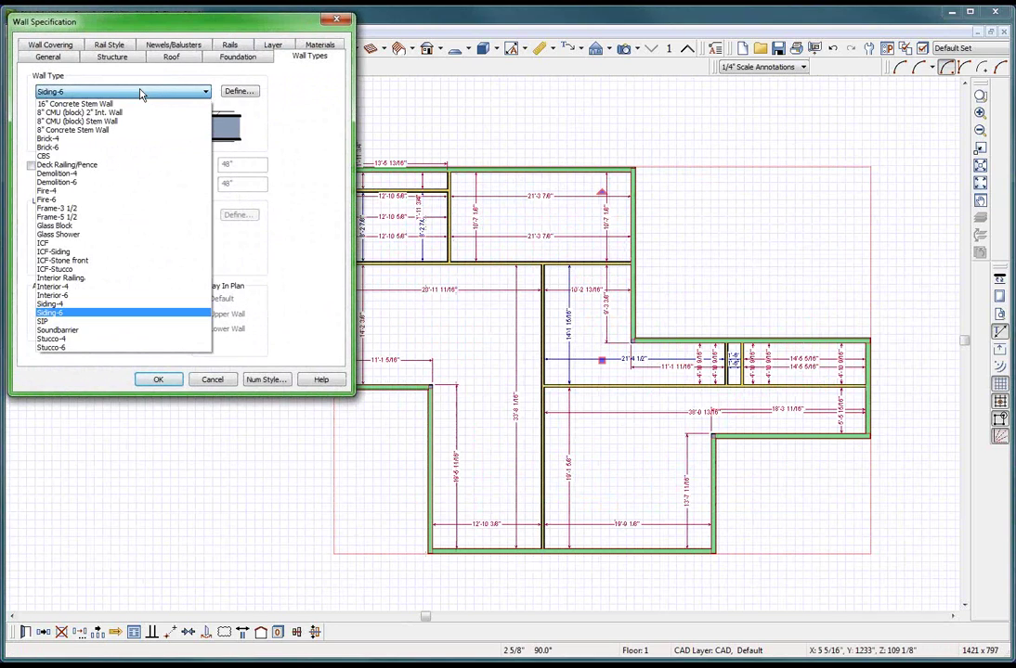
pyautogui.click(63, 140)
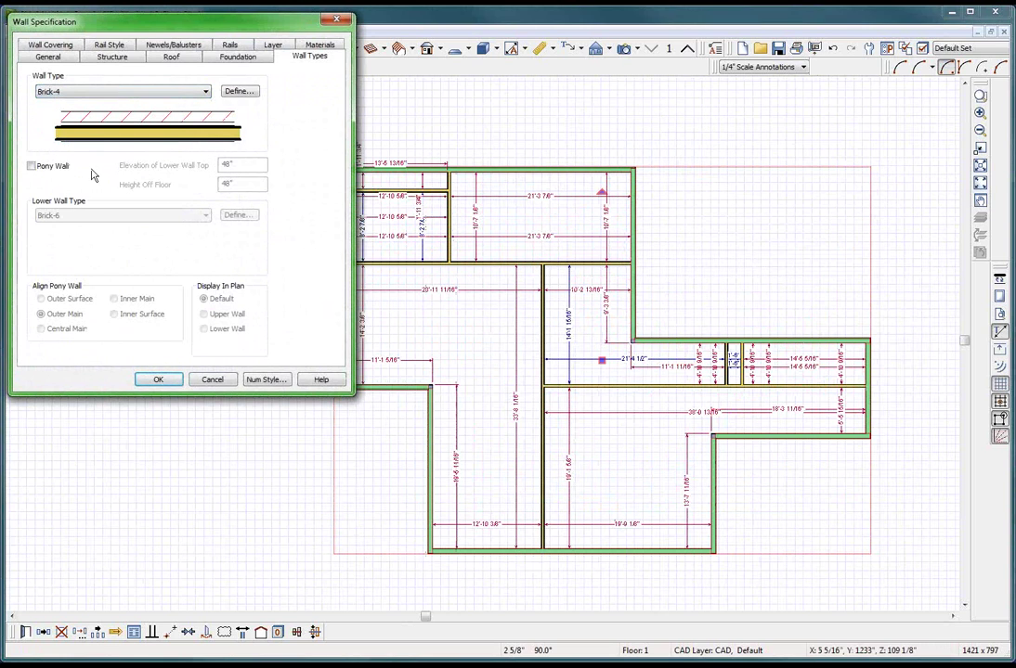
pyautogui.click(158, 378)
pyautogui.scroll(-3, 183, 240)
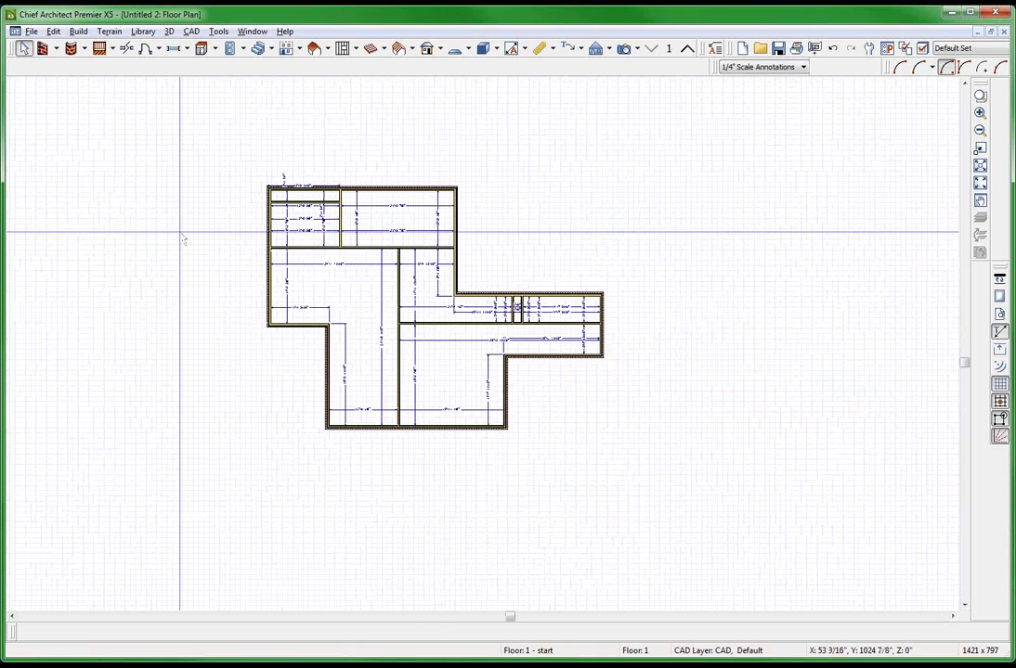
# - Regenerate automatic interior dimensions for the whole brick-walled plan
pyautogui.moveTo(136, 140); pyautogui.dragTo(805, 526)
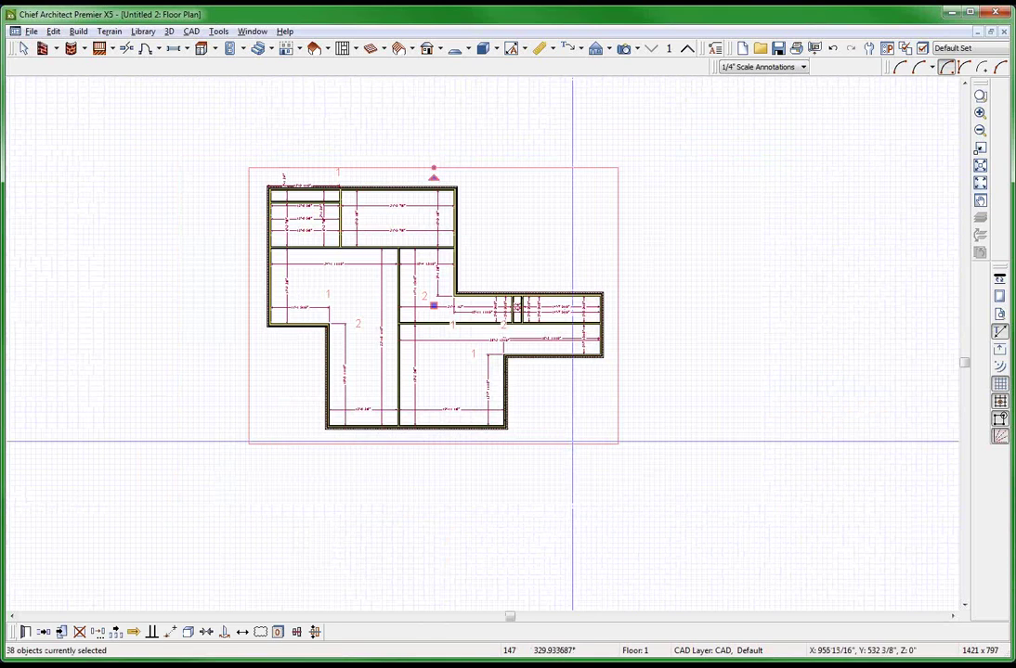
pyautogui.click(511, 48)
pyautogui.scroll(2, 294, 431)
pyautogui.scroll(2, 321, 441)
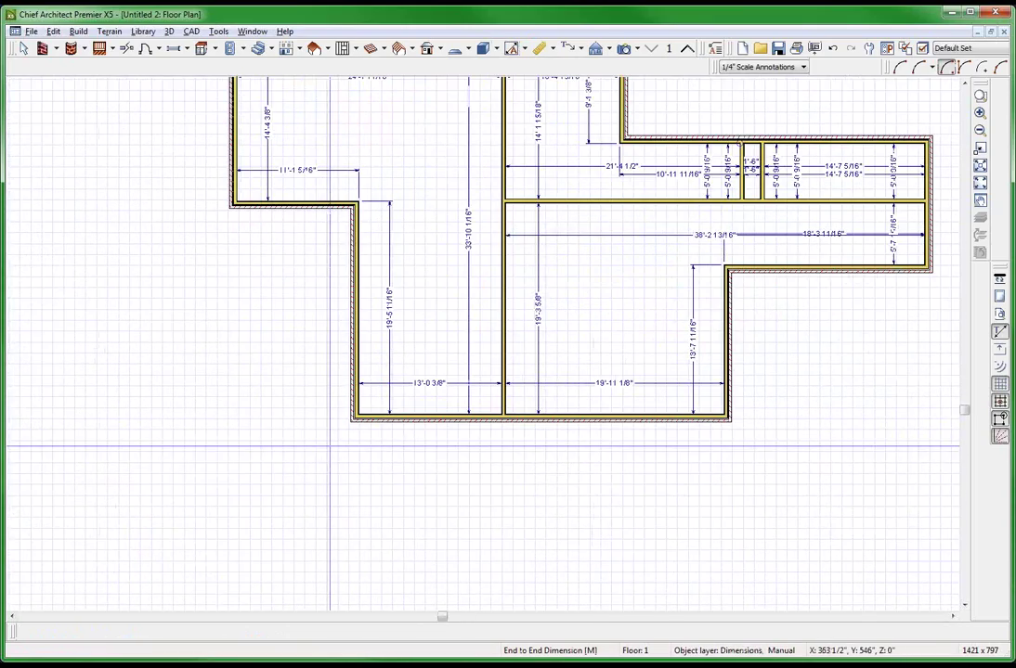
pyautogui.scroll(-3, 327, 436)
pyautogui.scroll(3, 211, 140)
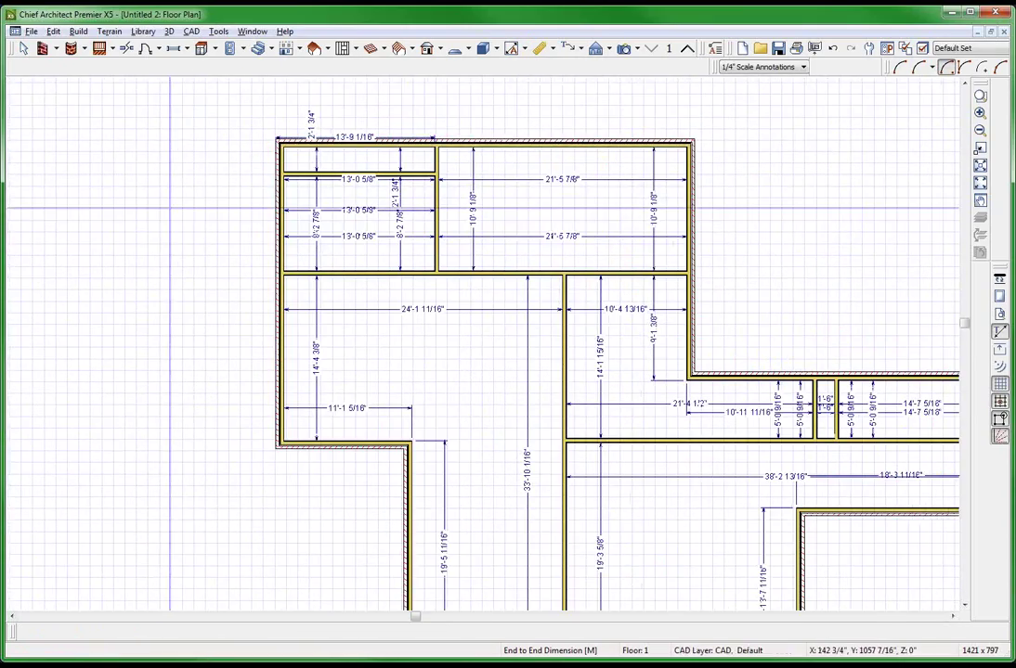
pyautogui.scroll(2, 264, 135)
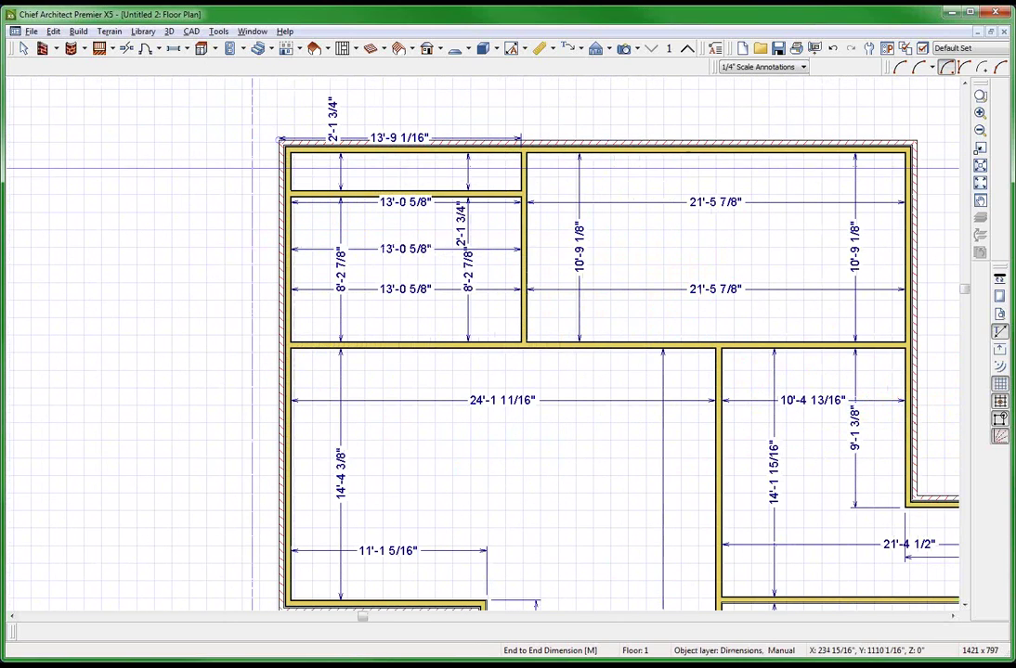
# - Move the 13'-9 1/16" dimension further up, clear of the top exterior wall
pyautogui.press('space')
pyautogui.click(461, 140)
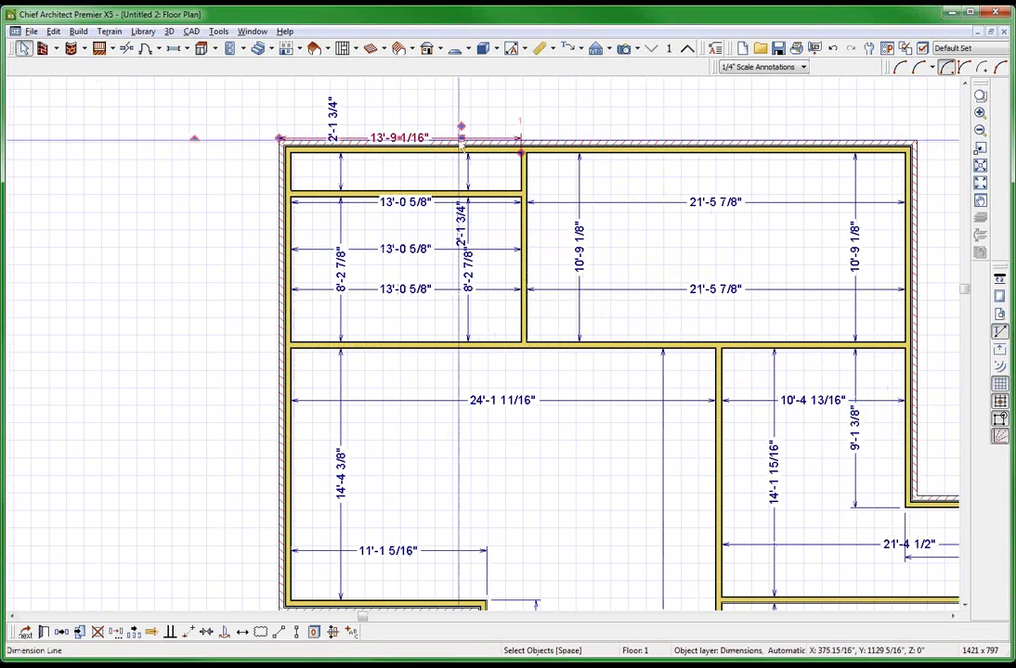
pyautogui.moveTo(461, 139); pyautogui.dragTo(461, 86)
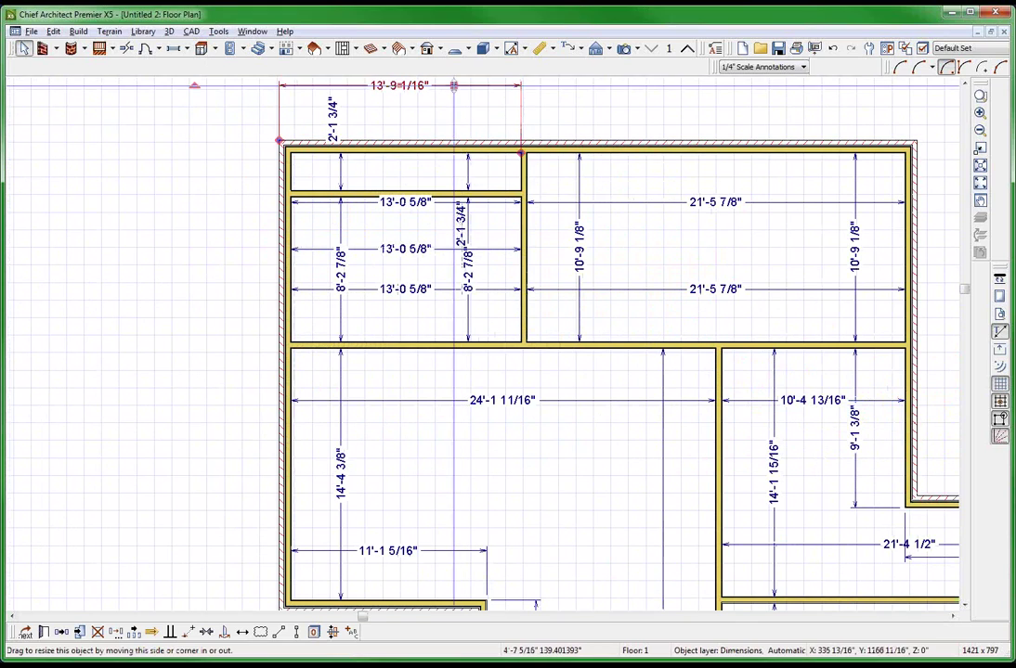
pyautogui.click(158, 263)
pyautogui.scroll(-1, 158, 262)
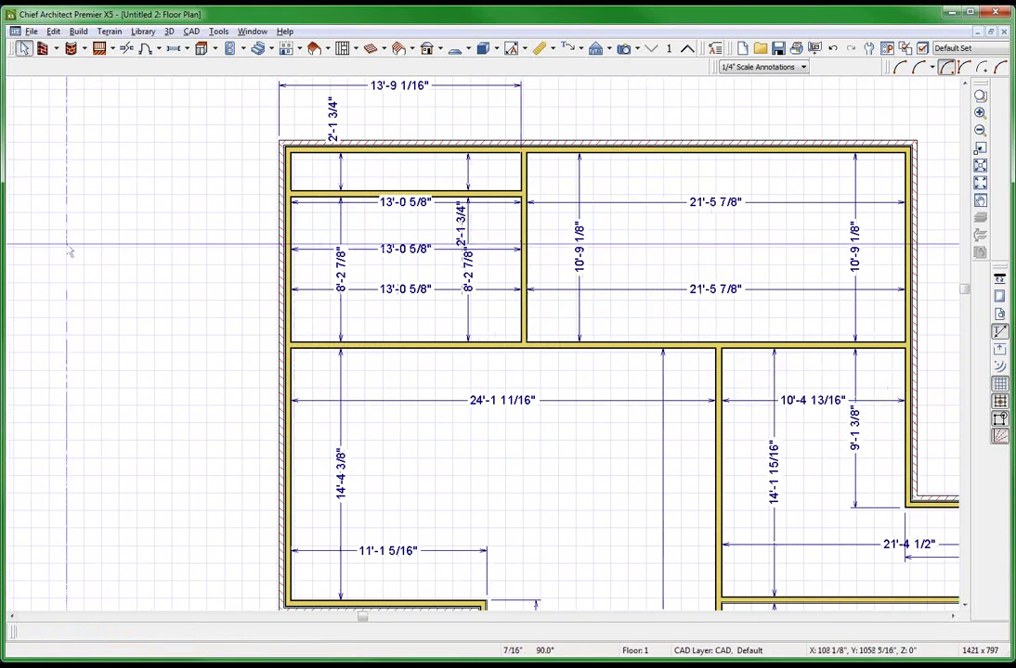
pyautogui.scroll(-1, 708, 539)
pyautogui.scroll(1, 707, 539)
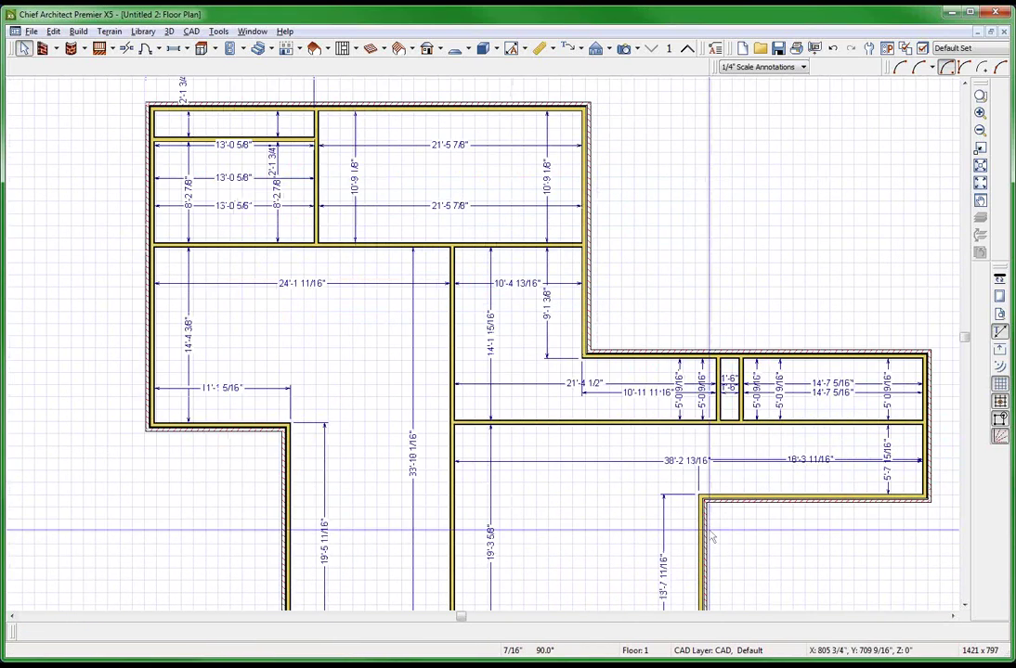
pyautogui.scroll(-1, 590, 506)
pyautogui.scroll(1, 548, 555)
pyautogui.scroll(-1, 538, 523)
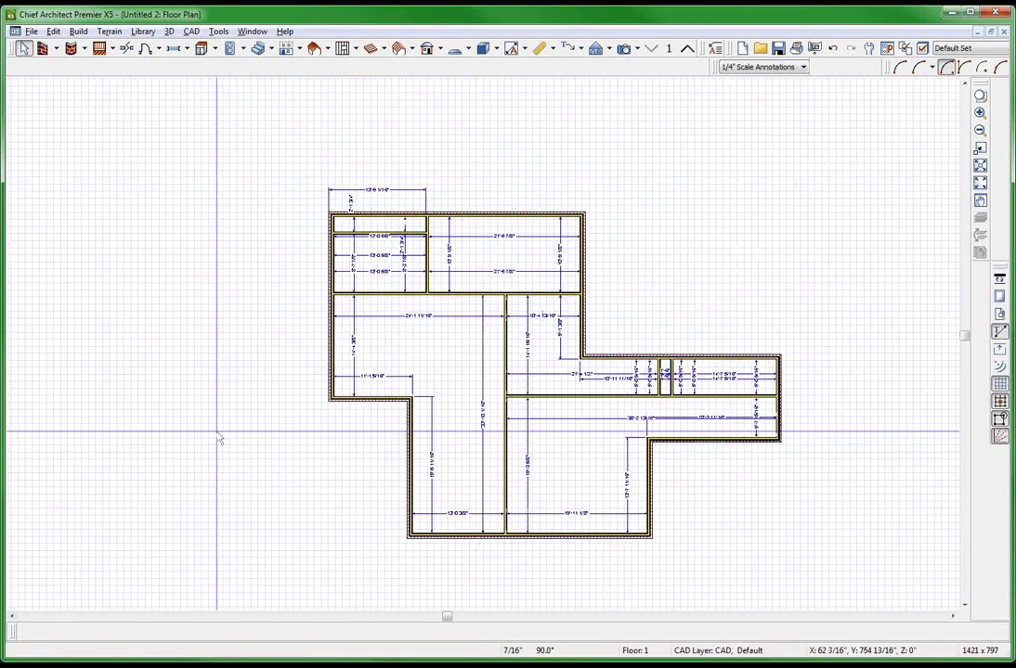
pyautogui.click(327, 185)
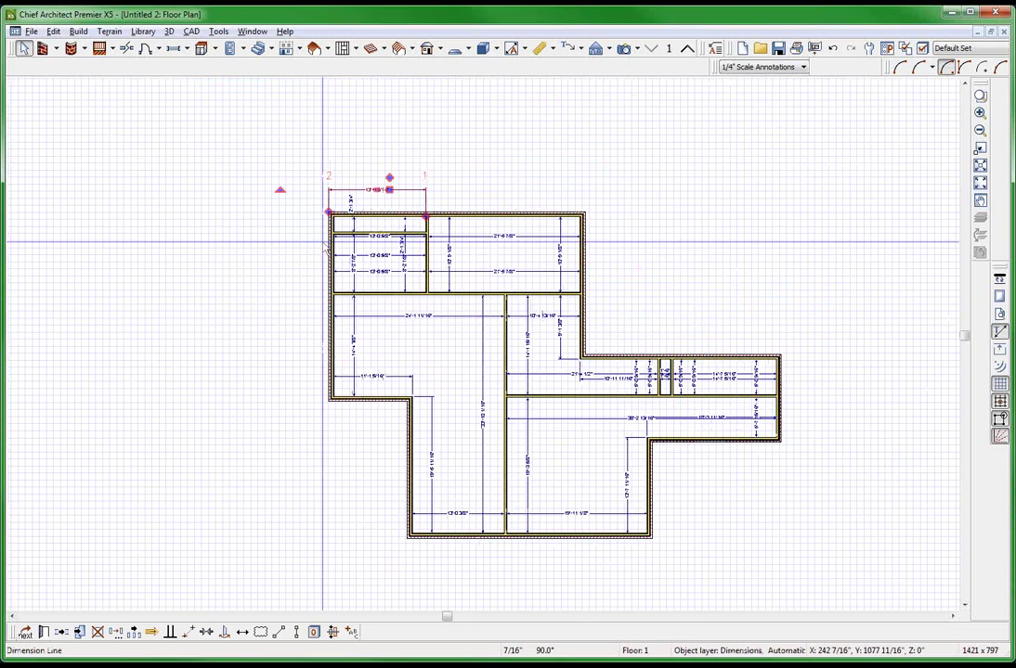
pyautogui.scroll(1, 311, 237)
# - Drag the top exterior wall upward to enlarge the top rooms
pyautogui.scroll(-2, 241, 188)
pyautogui.click(299, 223)
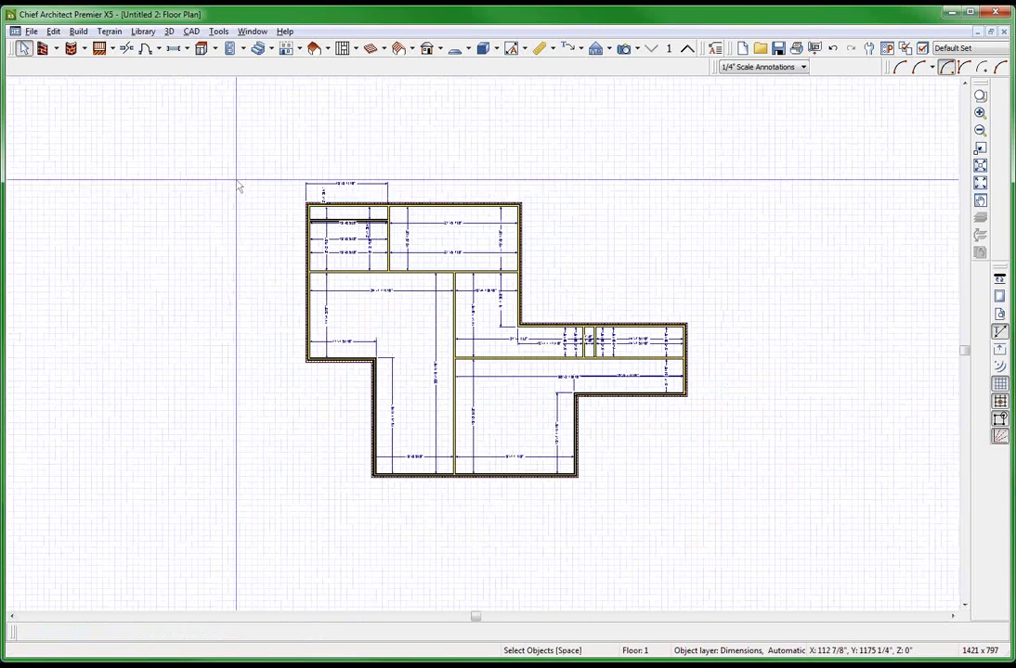
pyautogui.click(421, 208)
pyautogui.moveTo(413, 202); pyautogui.dragTo(408, 136)
pyautogui.click(277, 437)
# - Delete the old dimensions and generate fresh automatic interior dimensions for the plan
pyautogui.scroll(-1, 277, 438)
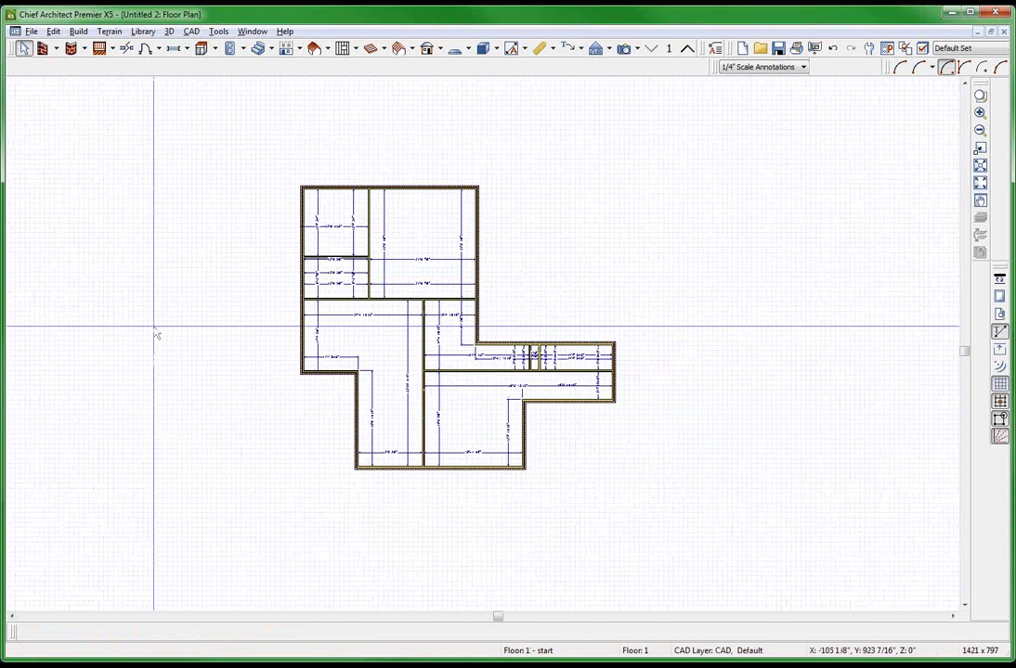
pyautogui.moveTo(163, 131); pyautogui.dragTo(727, 473)
pyautogui.press('Delete')
pyautogui.click(511, 47)
pyautogui.scroll(5, 334, 171)
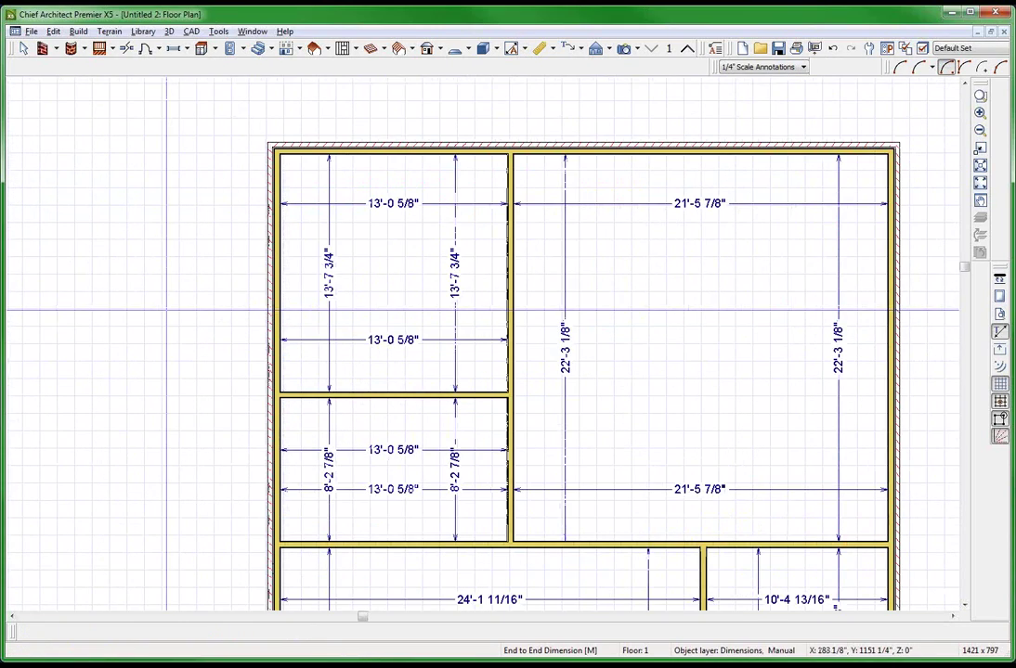
pyautogui.scroll(-3, 165, 274)
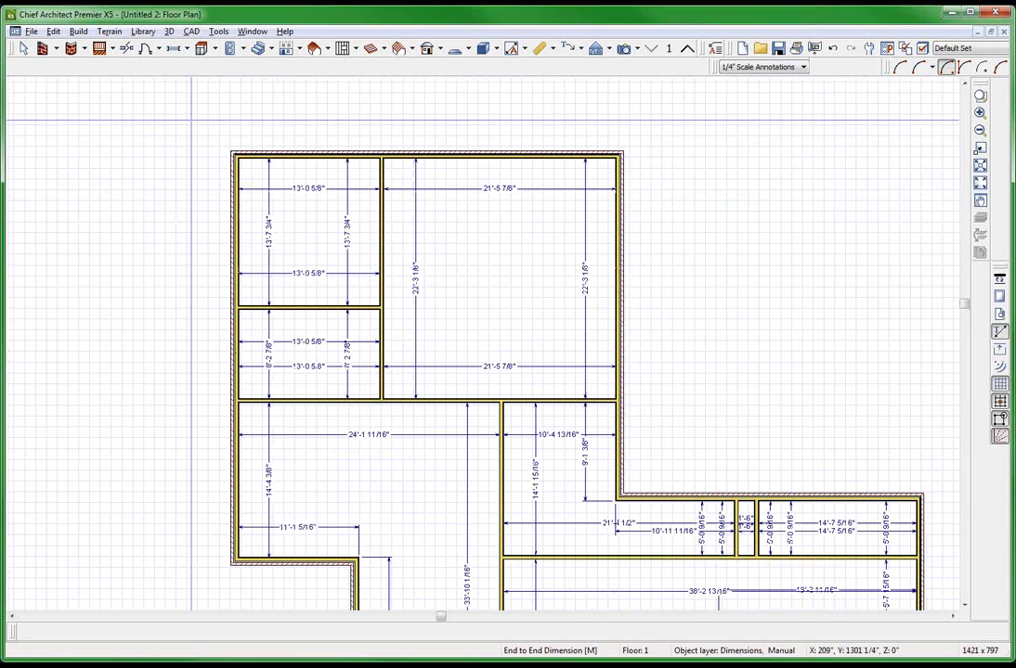
pyautogui.scroll(-1, 191, 121)
pyautogui.scroll(-2, 426, 211)
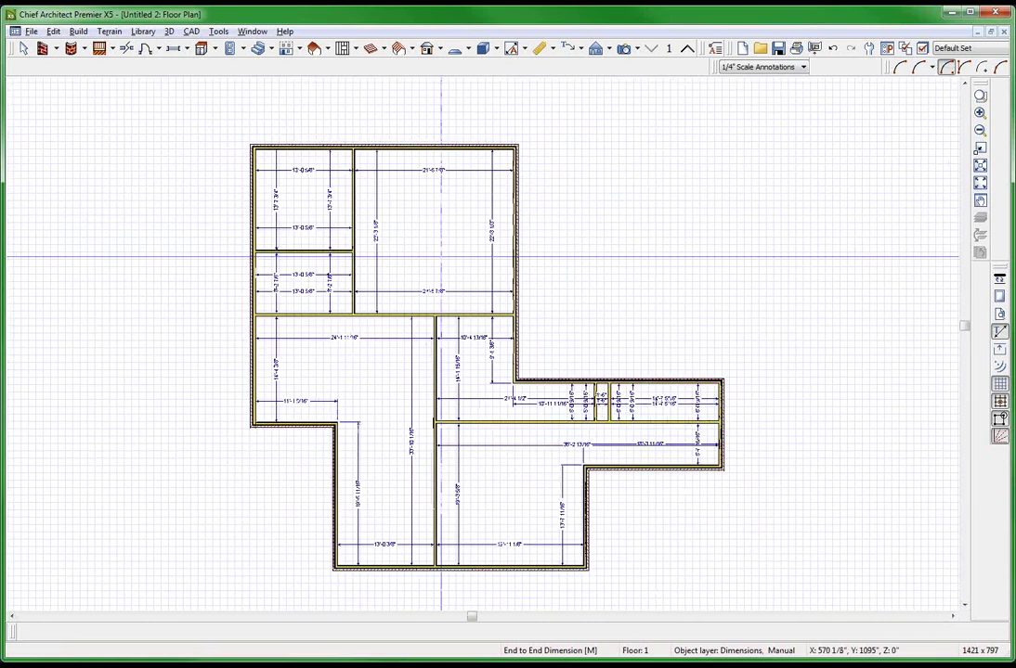
pyautogui.scroll(1, 437, 563)
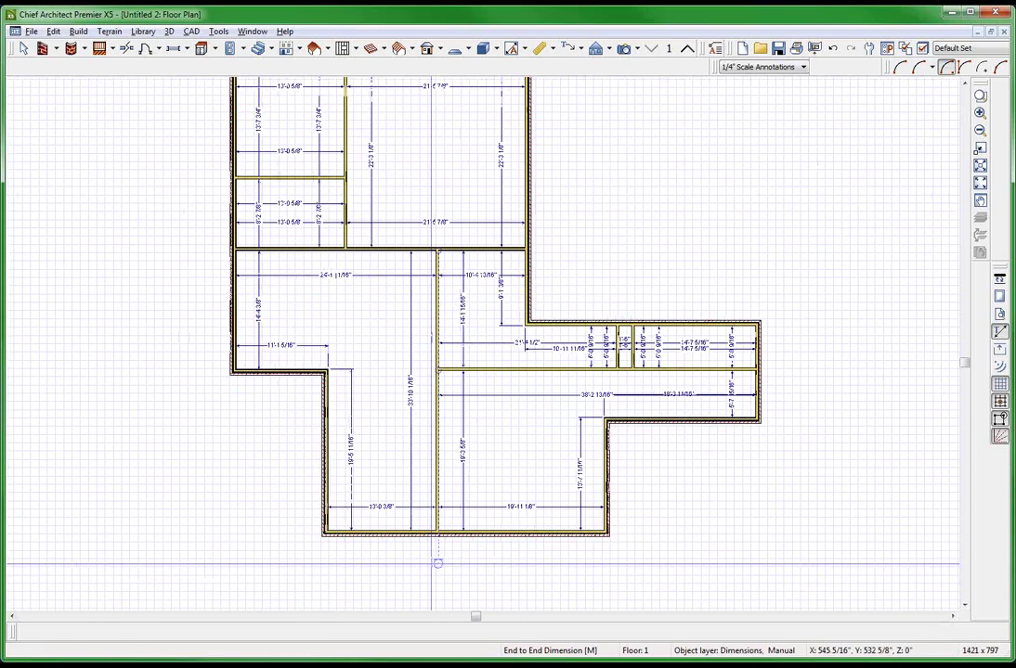
pyautogui.scroll(3, 804, 410)
pyautogui.scroll(2, 706, 446)
pyautogui.scroll(-5, 695, 401)
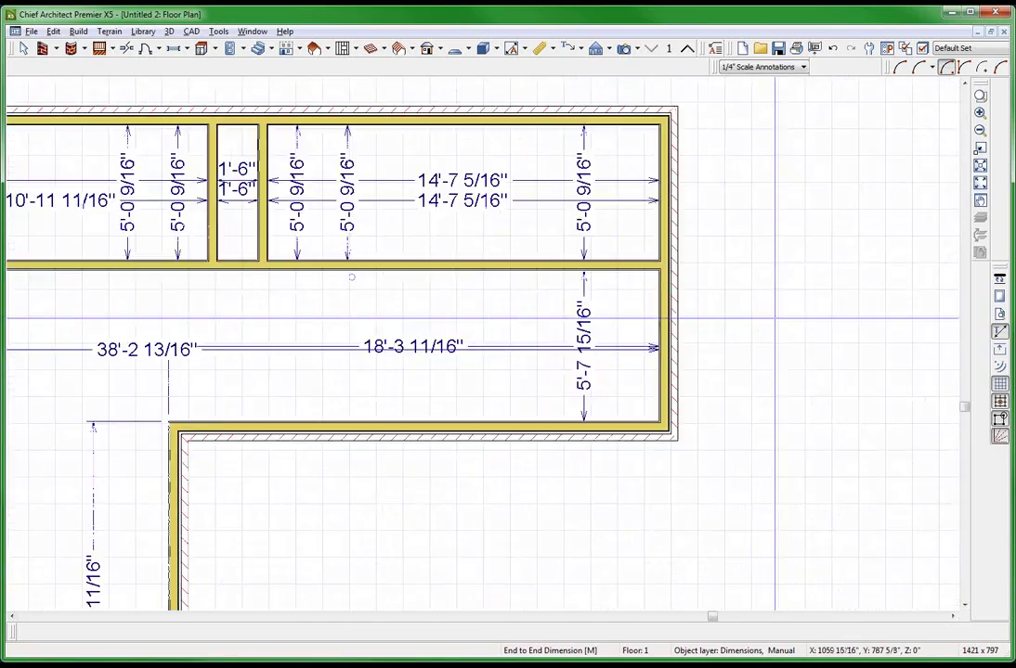
pyautogui.press('space')
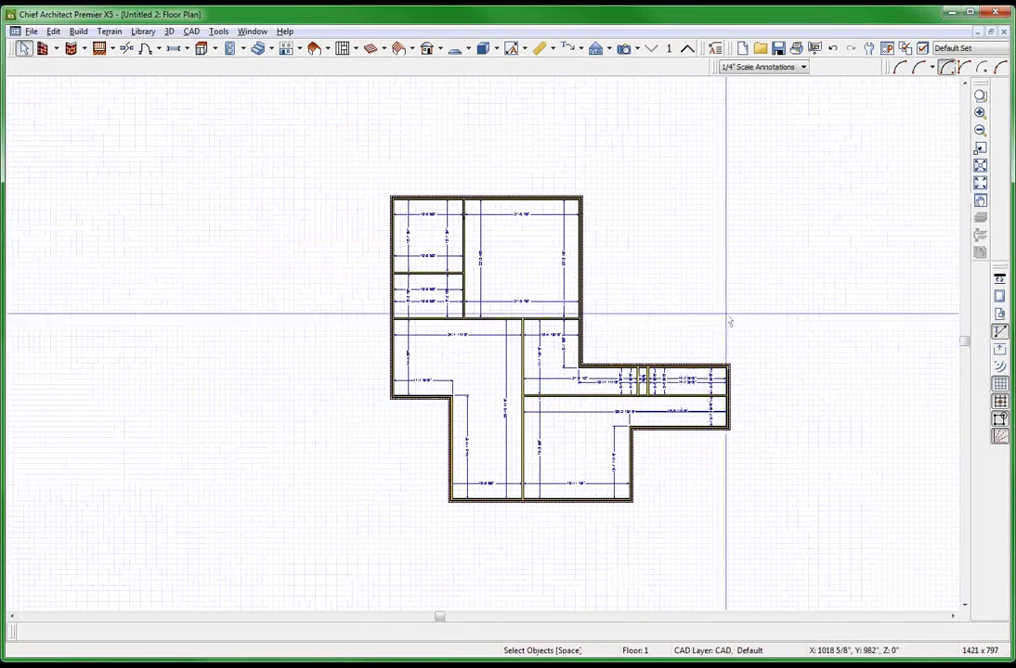
# - Clear the old dimensions and lower the top wall back, shrinking the top rooms
pyautogui.moveTo(313, 134); pyautogui.dragTo(754, 571)
pyautogui.press('Delete')
pyautogui.press('space')
pyautogui.press('space')
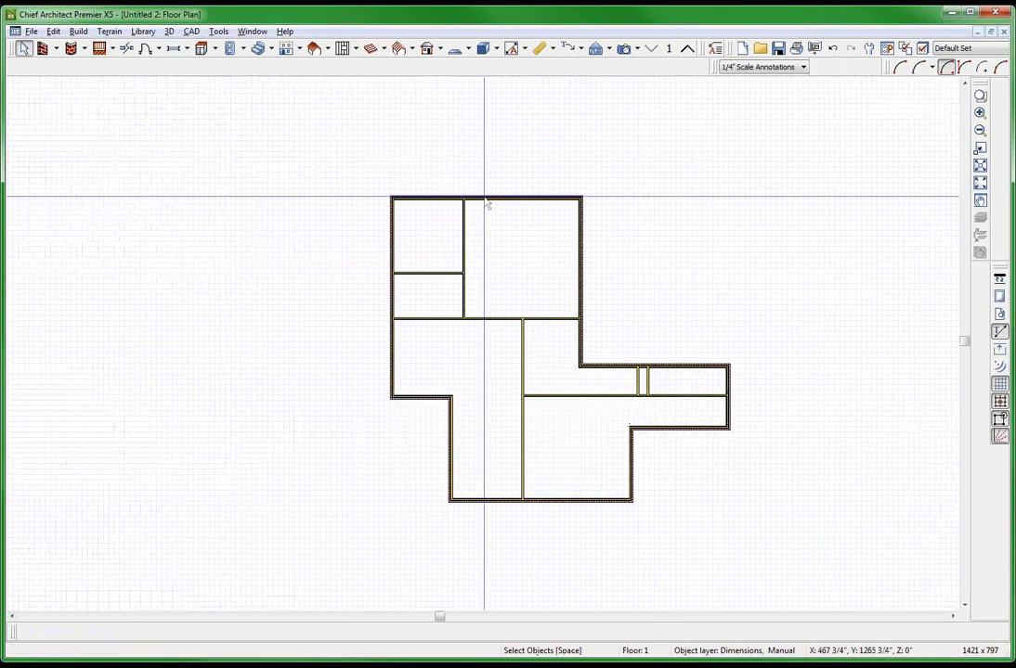
pyautogui.moveTo(486, 197); pyautogui.dragTo(498, 264)
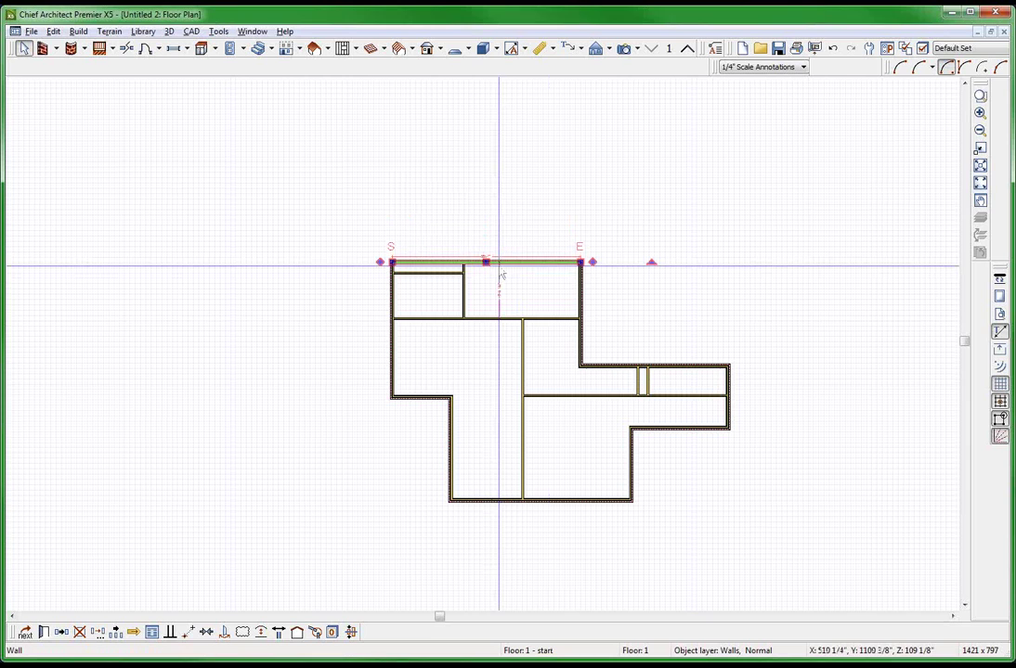
# - Push the right-wing partition to the right exterior wall and regenerate dimensions (14'-11")
pyautogui.click(639, 377)
pyautogui.scroll(3, 646, 381)
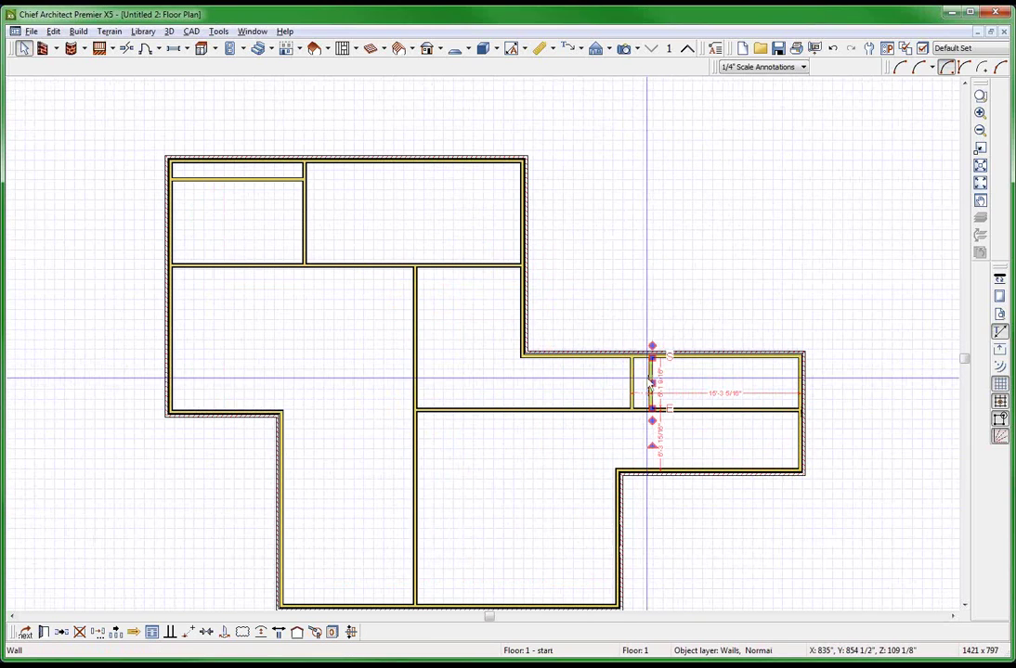
pyautogui.moveTo(653, 381); pyautogui.dragTo(785, 380)
pyautogui.click(728, 242)
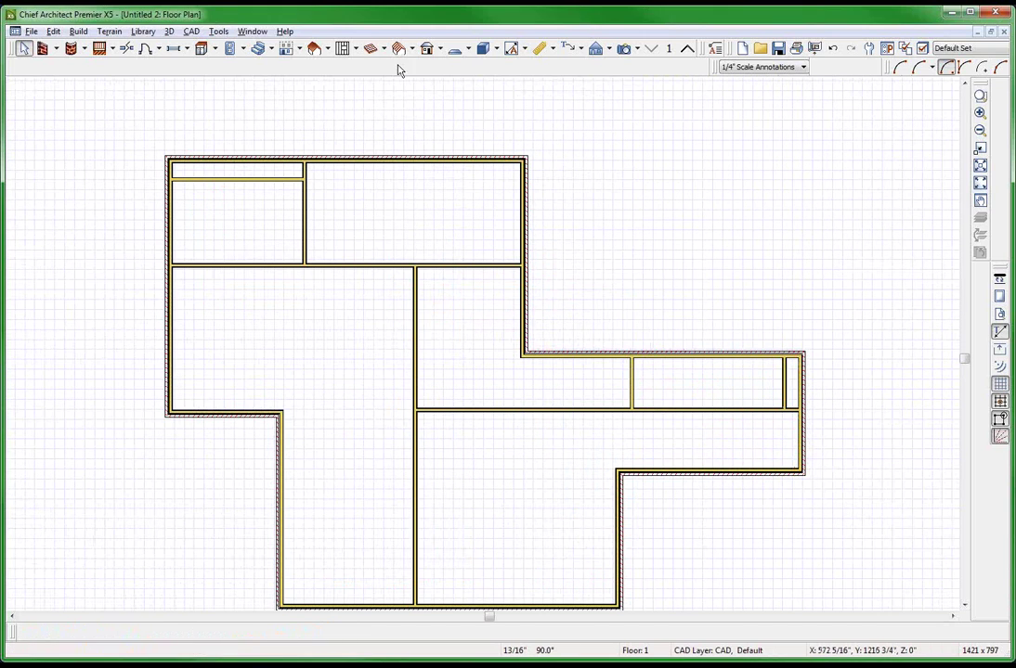
pyautogui.click(514, 49)
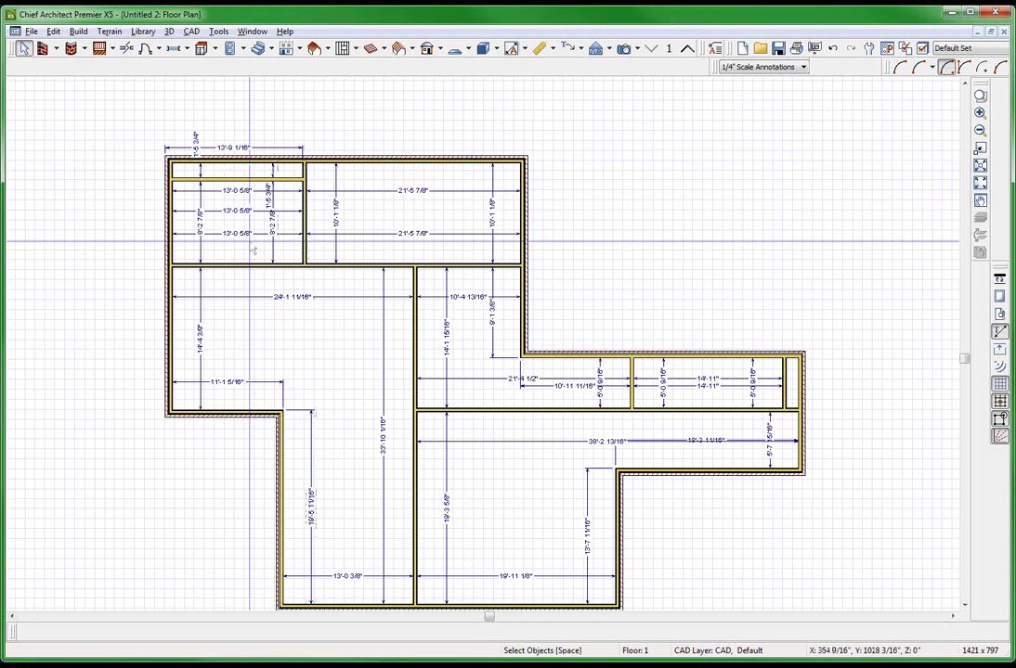
pyautogui.scroll(5, 263, 193)
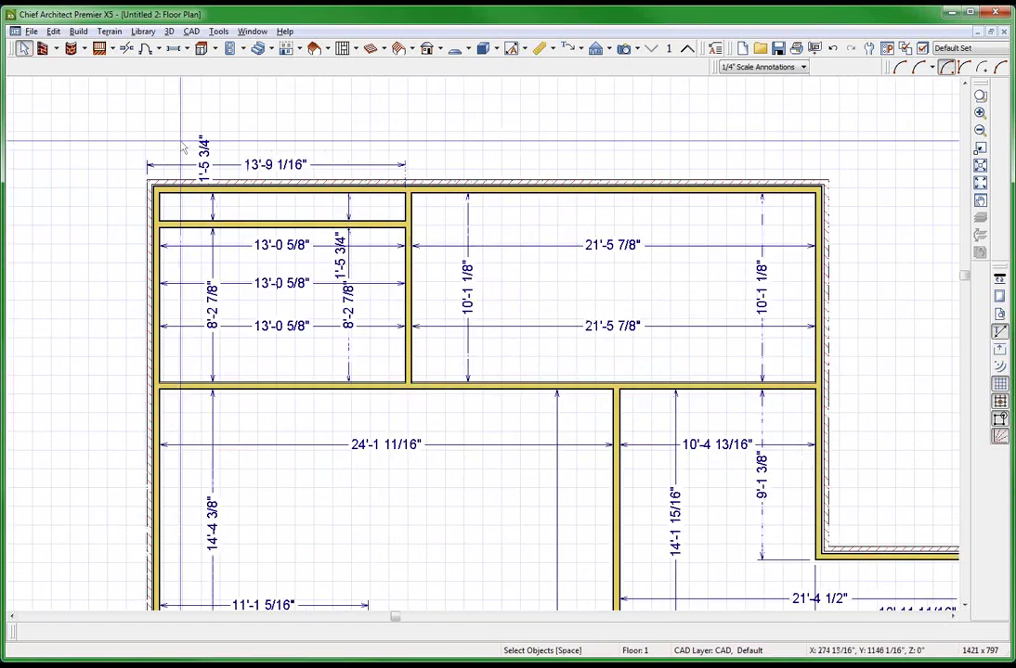
pyautogui.click(128, 174)
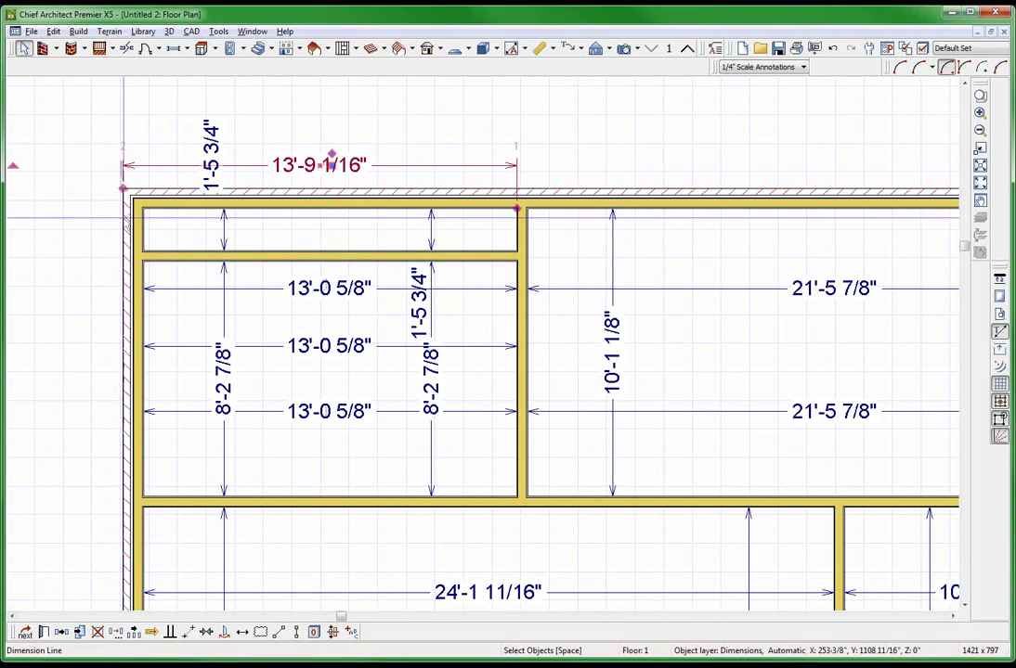
pyautogui.click(99, 230)
pyautogui.scroll(-4, 99, 230)
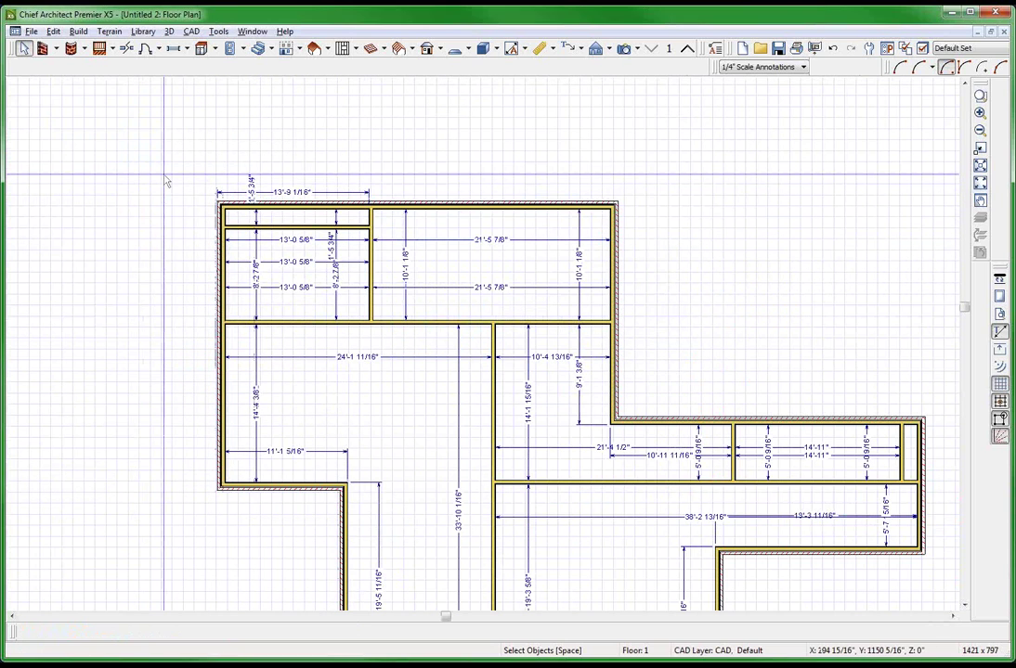
pyautogui.scroll(-2, 167, 182)
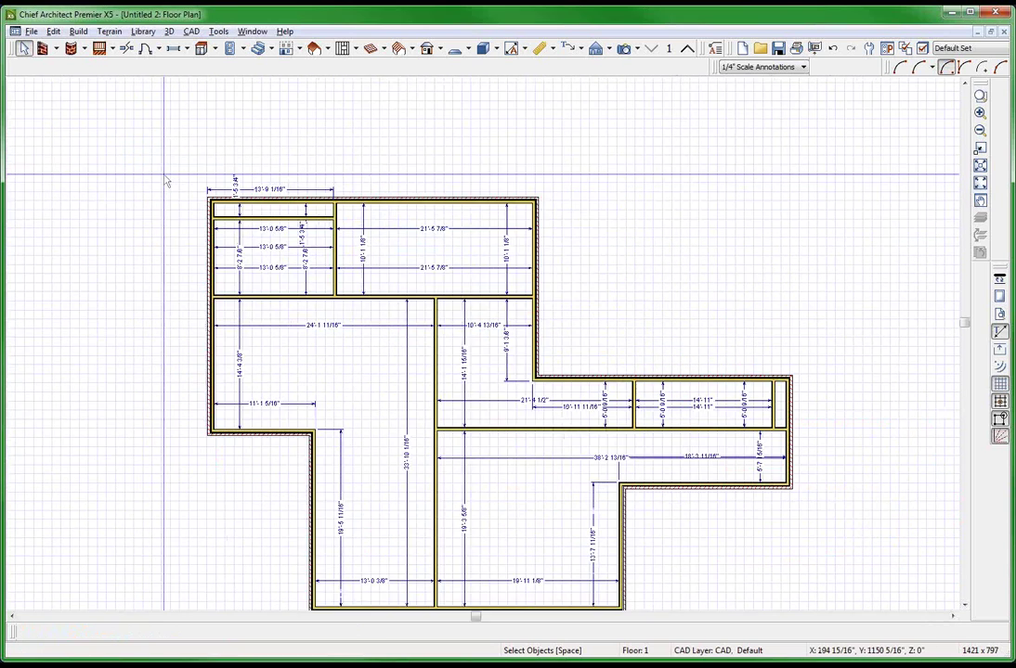
pyautogui.scroll(5, 188, 247)
pyautogui.scroll(2, 188, 247)
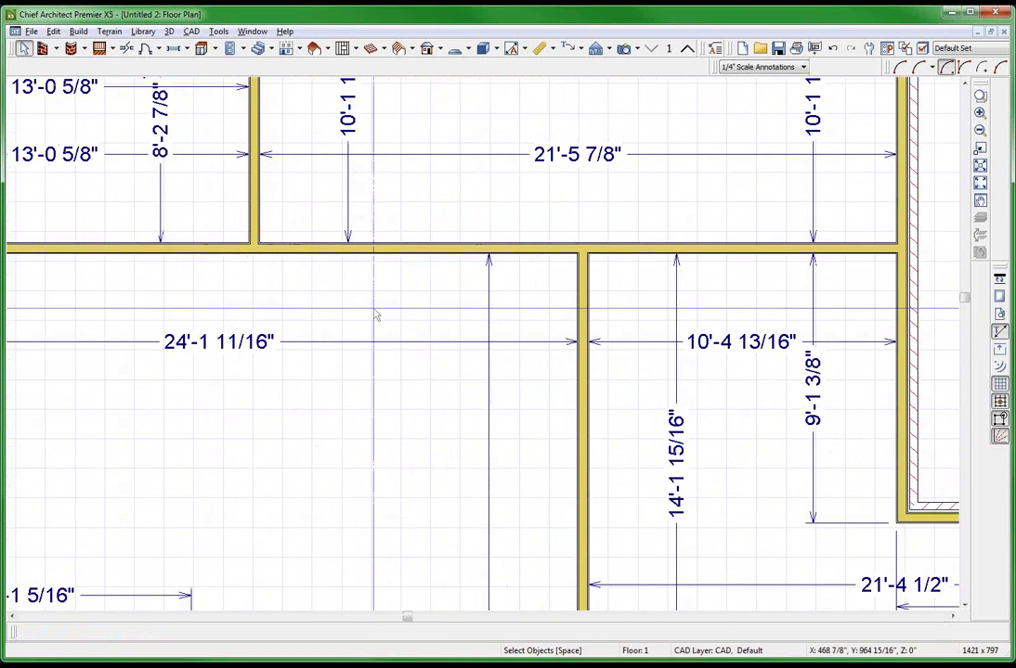
pyautogui.scroll(3, 466, 232)
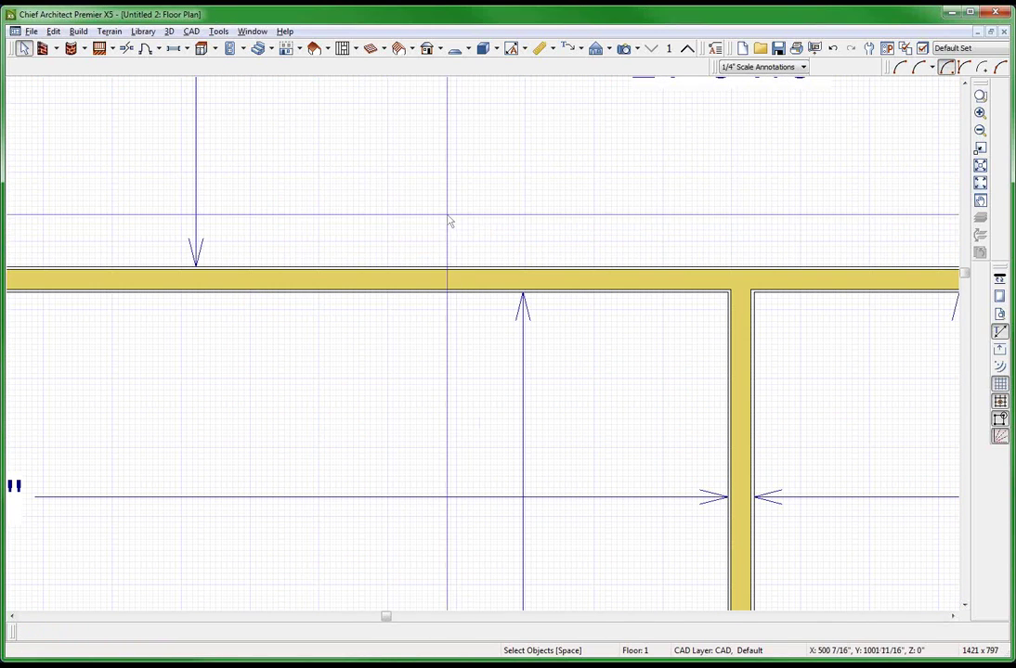